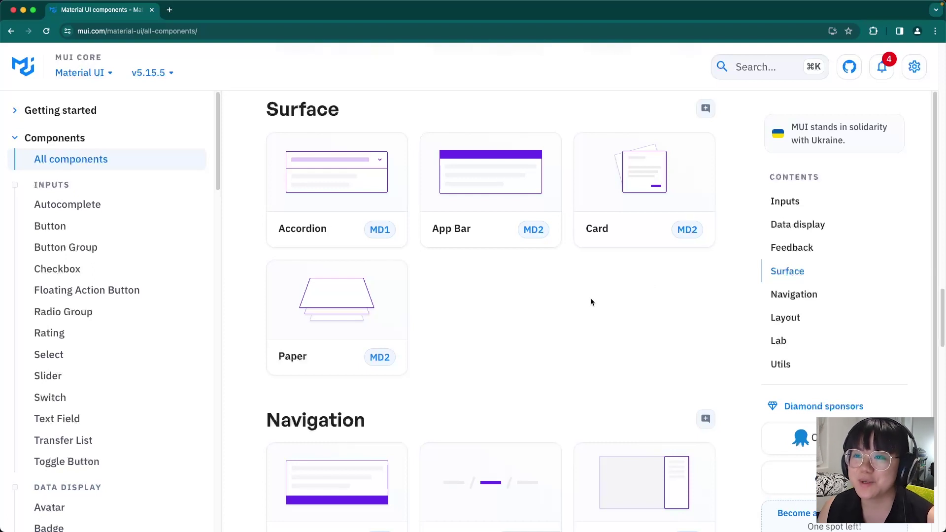
- Scroll through the Navigation components in the MUI documentation
scroll(591, 302, down, 3)
scroll(617, 142, down, 8)
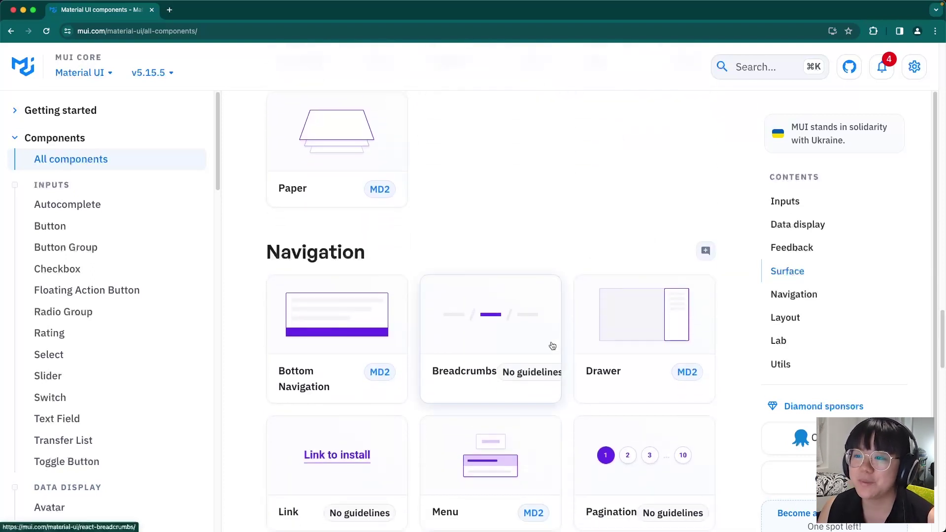
scroll(606, 367, down, 8)
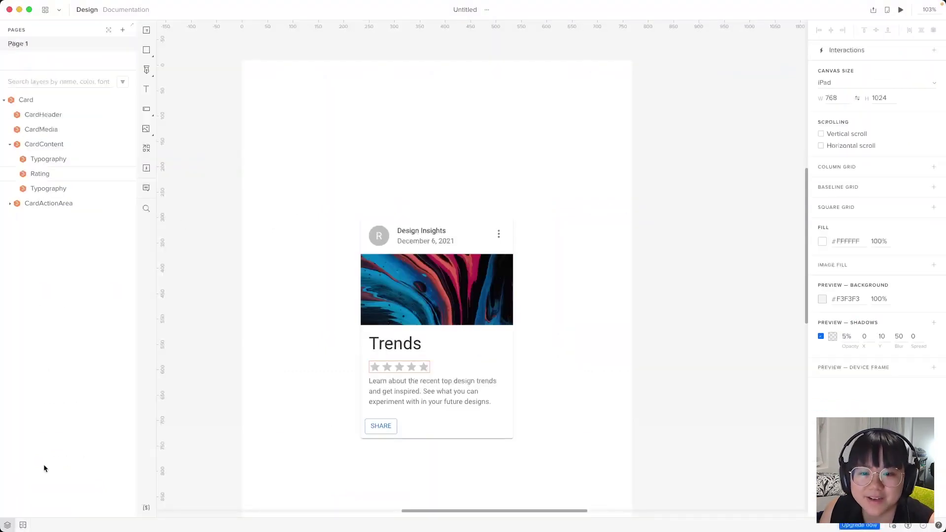
- Show the MUI v5 component library with its Layout and Inputs components such as Box, Grid and Button
click(23, 526)
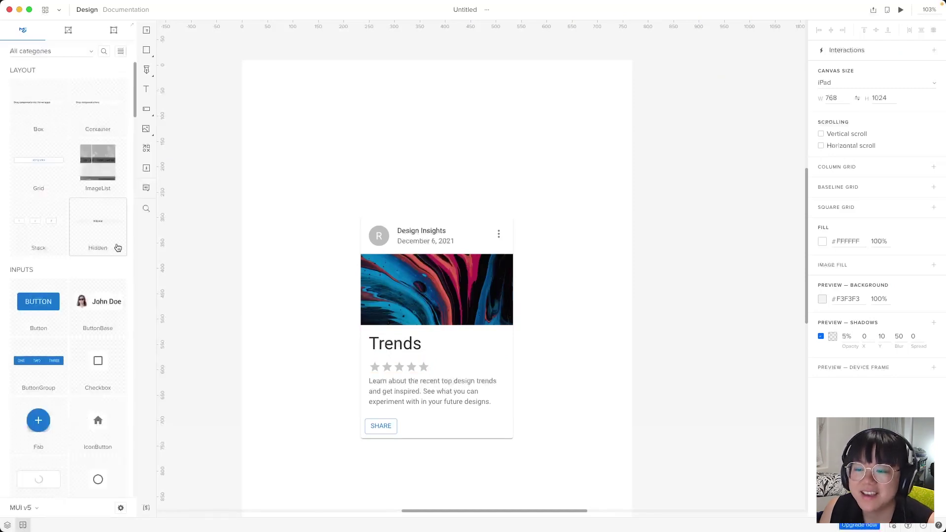
scroll(118, 403, down, 4)
scroll(118, 403, up, 4)
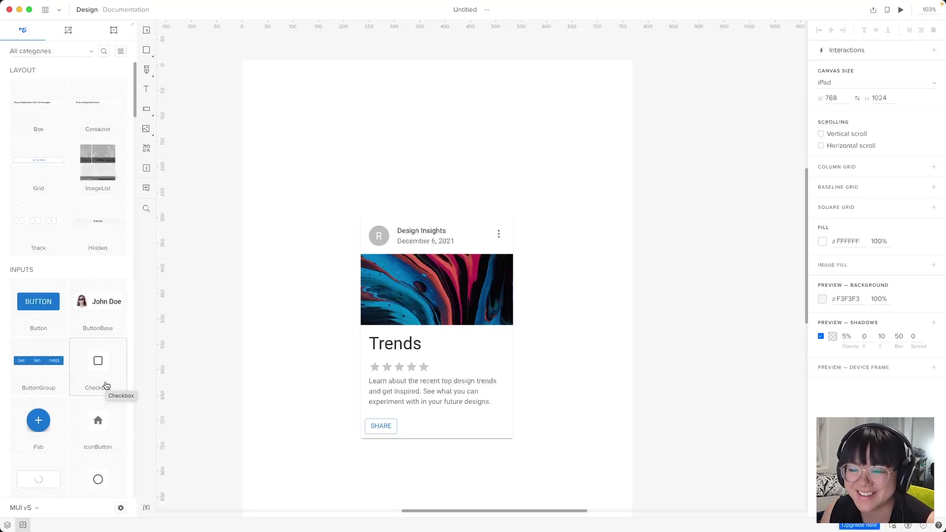
key(super+Tab)
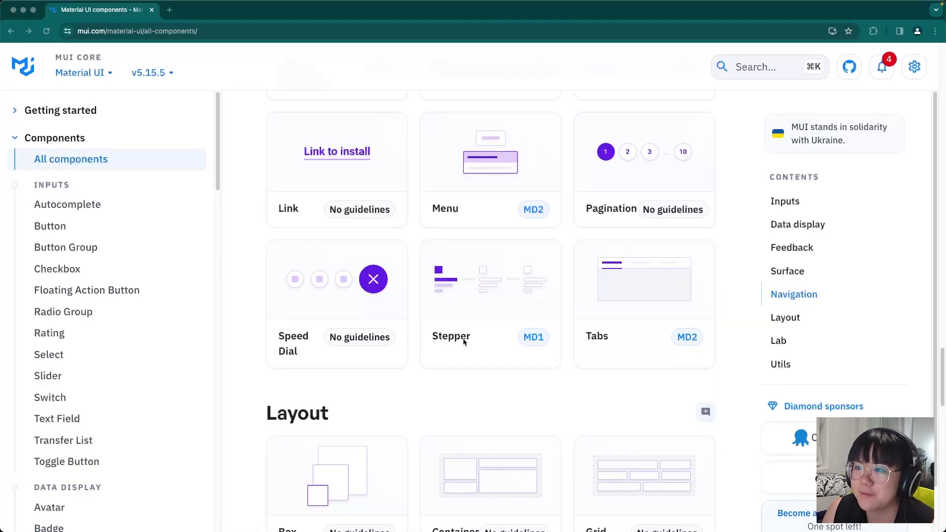
scroll(533, 355, up, 10)
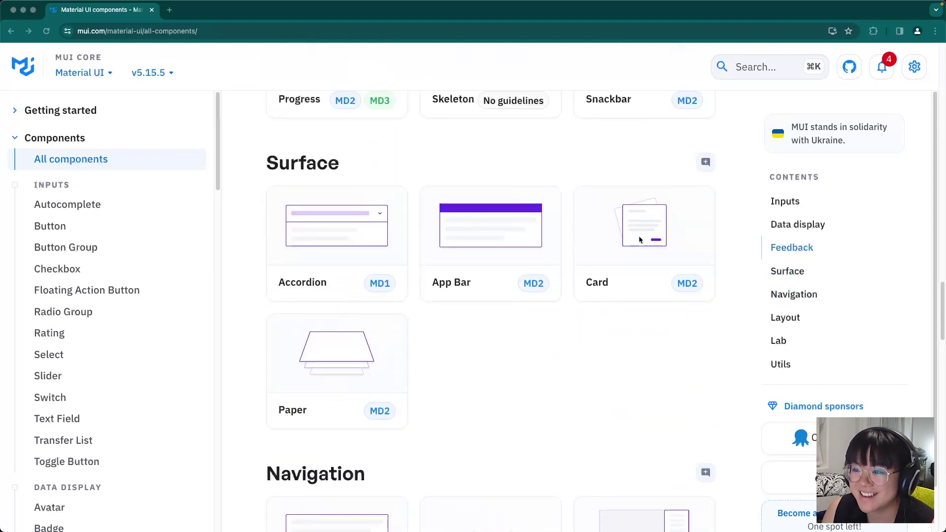
key(super+Tab)
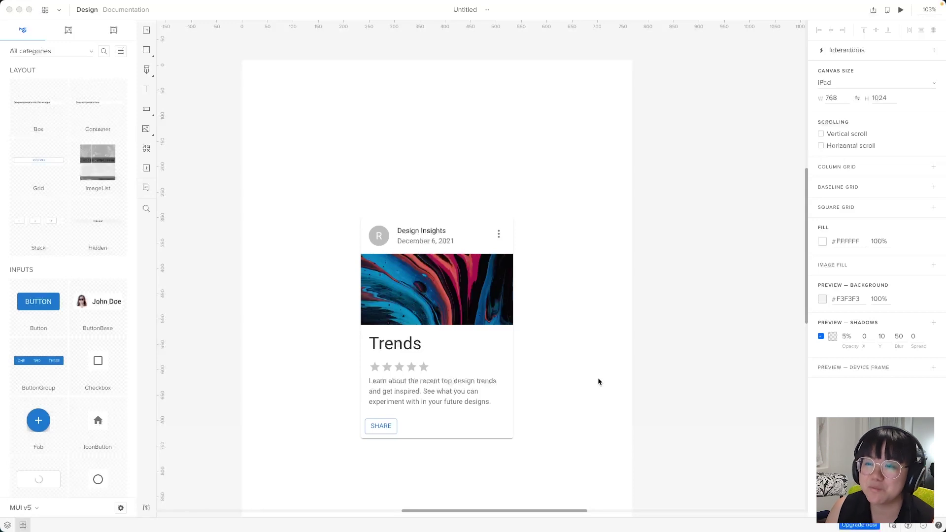
- Select the Trends card to show its Children, Raised, Elevation, Variant, Square and SX properties
scroll(599, 378, down, 5)
scroll(578, 339, up, 2)
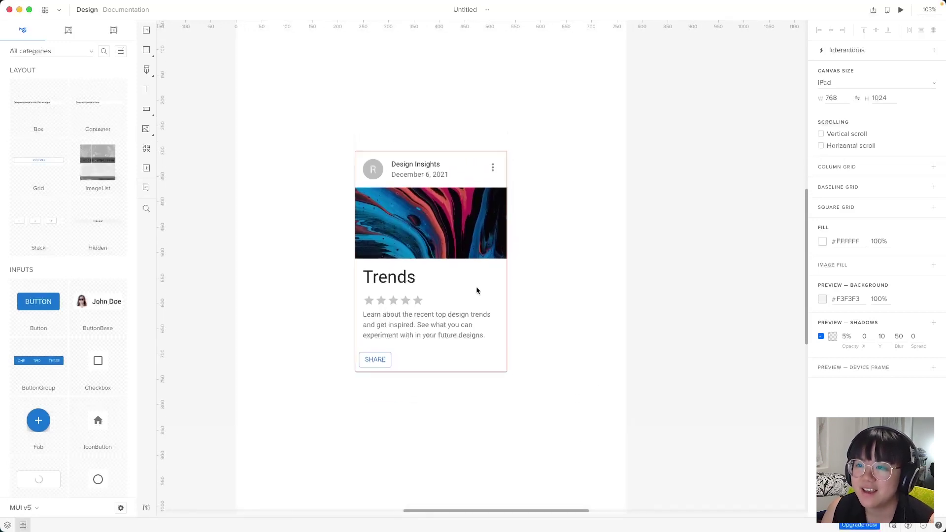
click(464, 300)
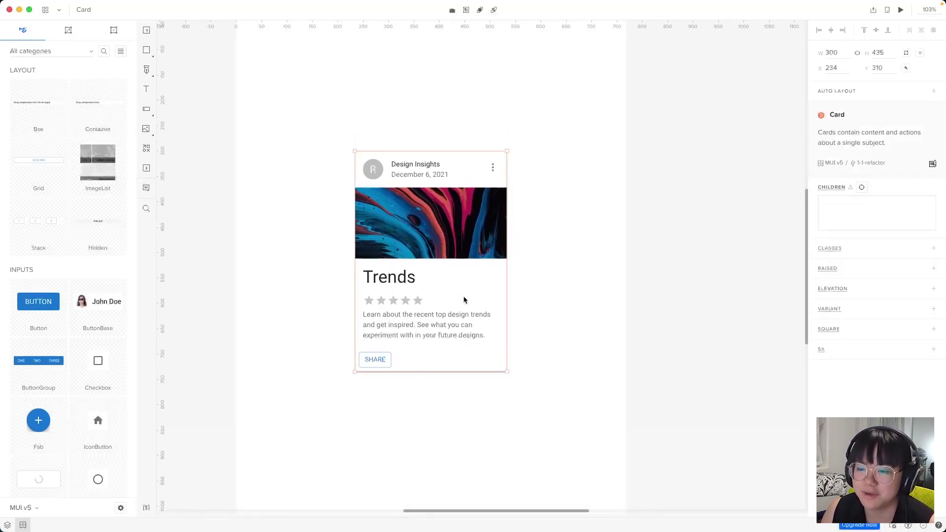
- Open the MUI Card API page and scroll to its Props table (children, classes, raised, sx)
click(933, 166)
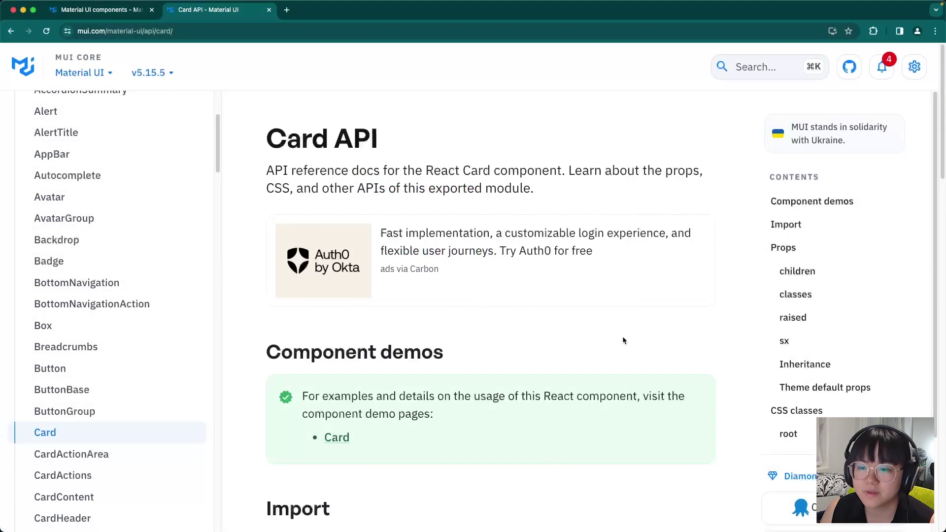
scroll(583, 327, down, 10)
double_click(295, 242)
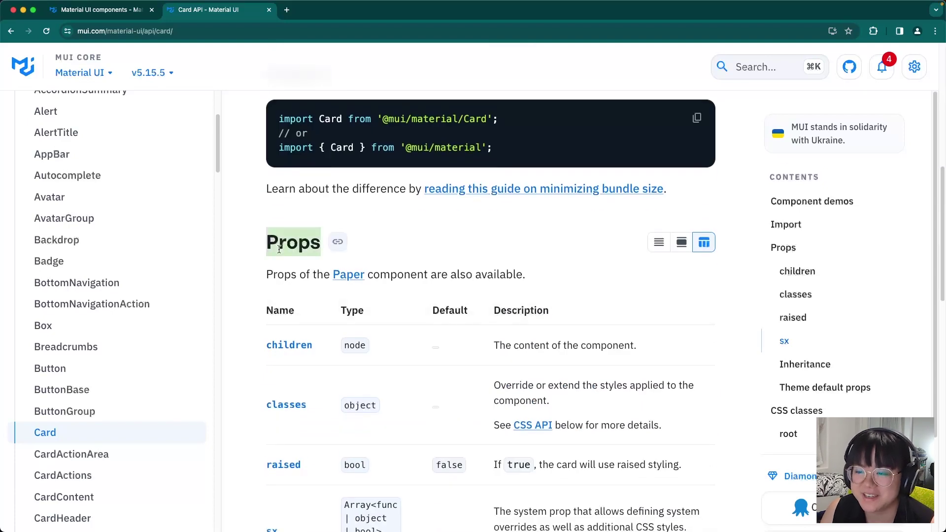
scroll(733, 226, down, 1)
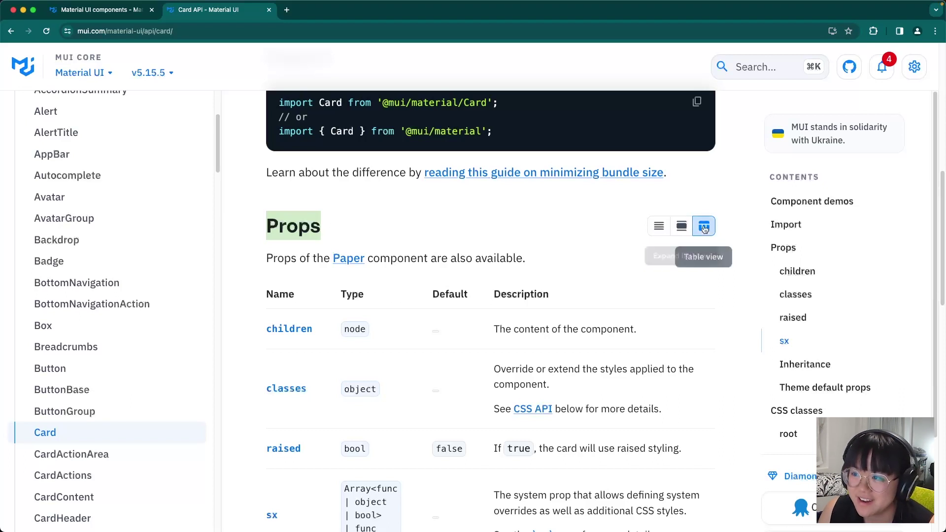
scroll(305, 300, down, 3)
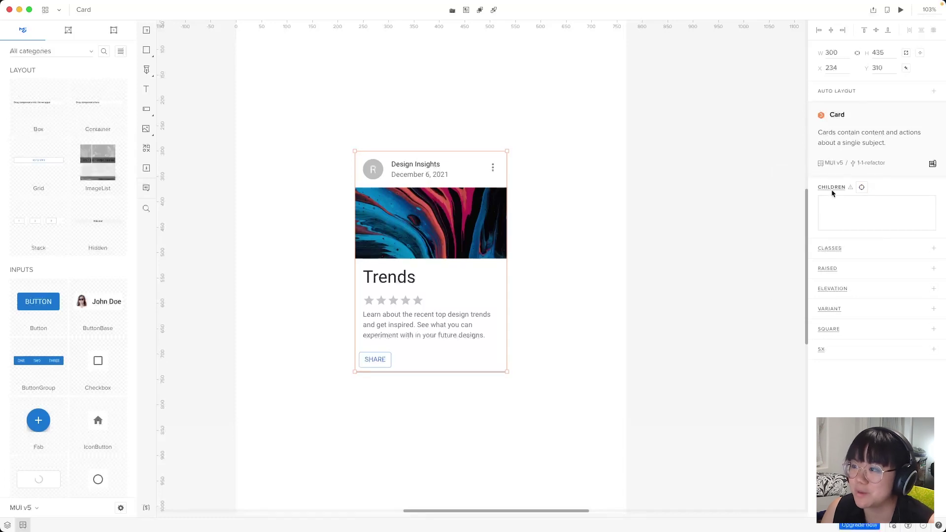
- Read the help for Raised, Elevation (0–16) and Square on the Card's properties
mouse_move(830, 268)
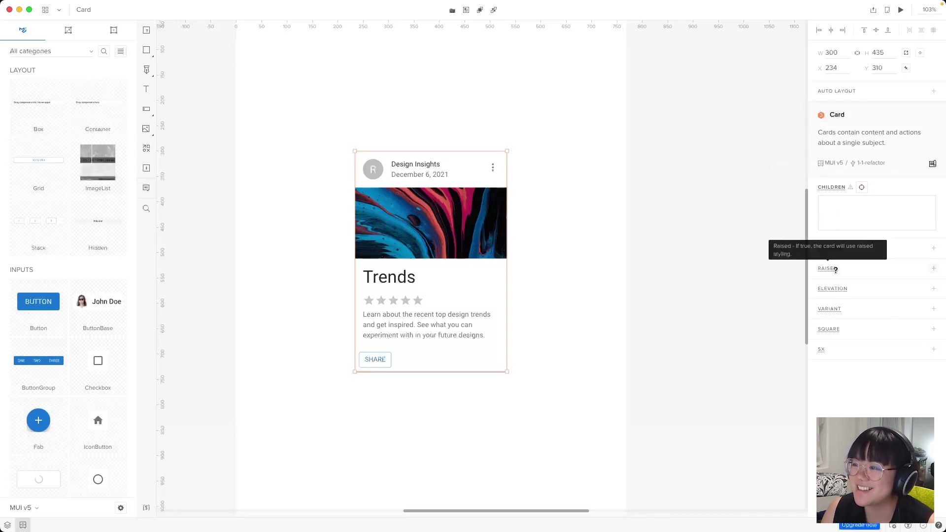
mouse_move(821, 350)
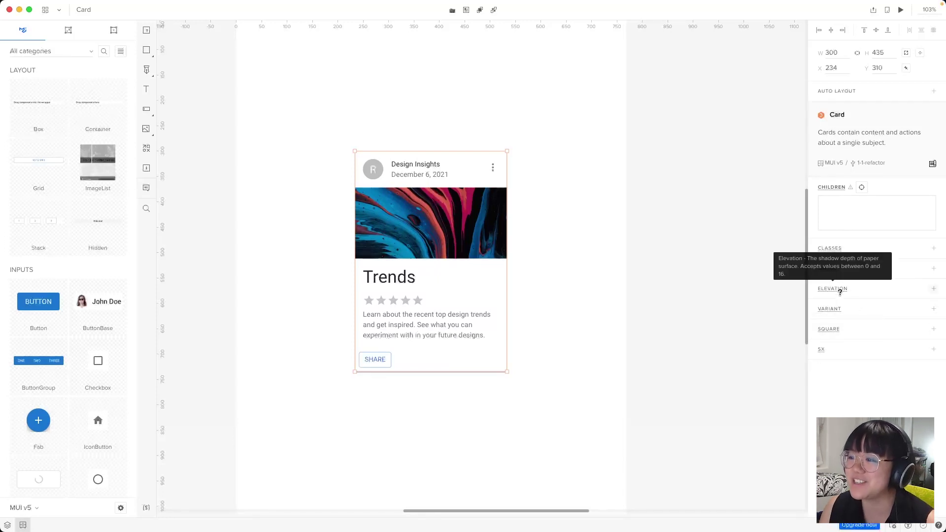
mouse_move(840, 335)
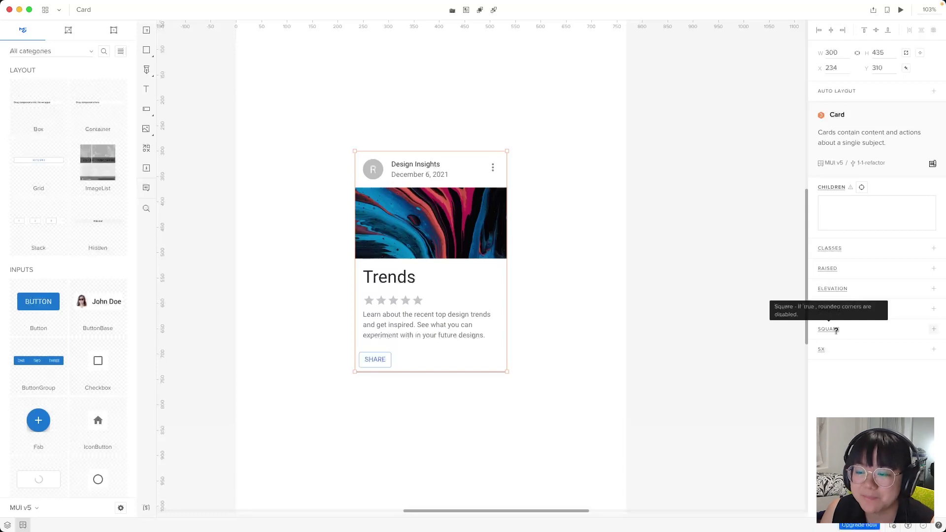
click(836, 330)
scroll(524, 288, down, 3)
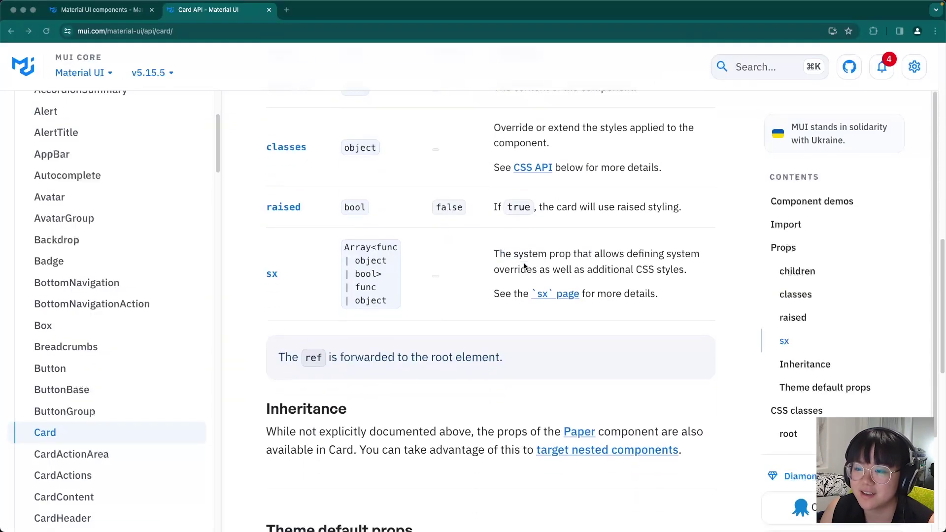
scroll(525, 266, down, 2)
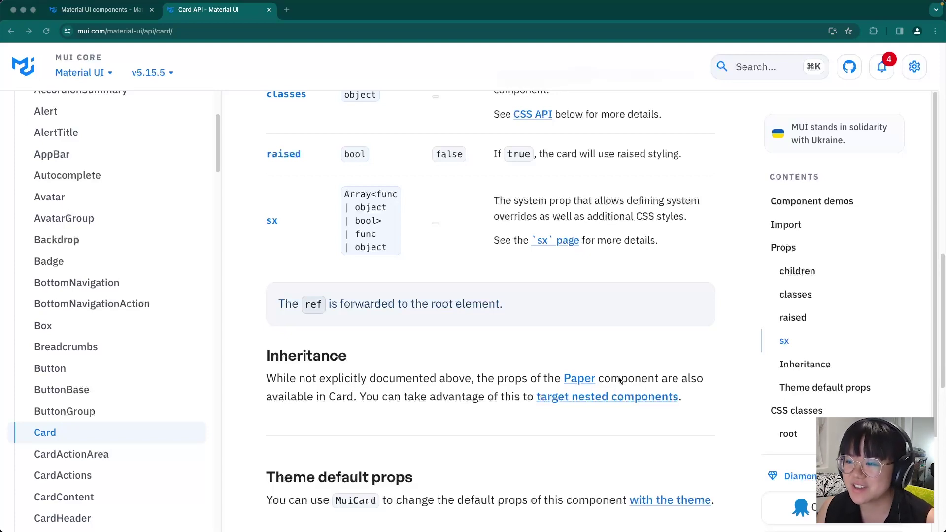
click(589, 379)
scroll(577, 377, down, 9)
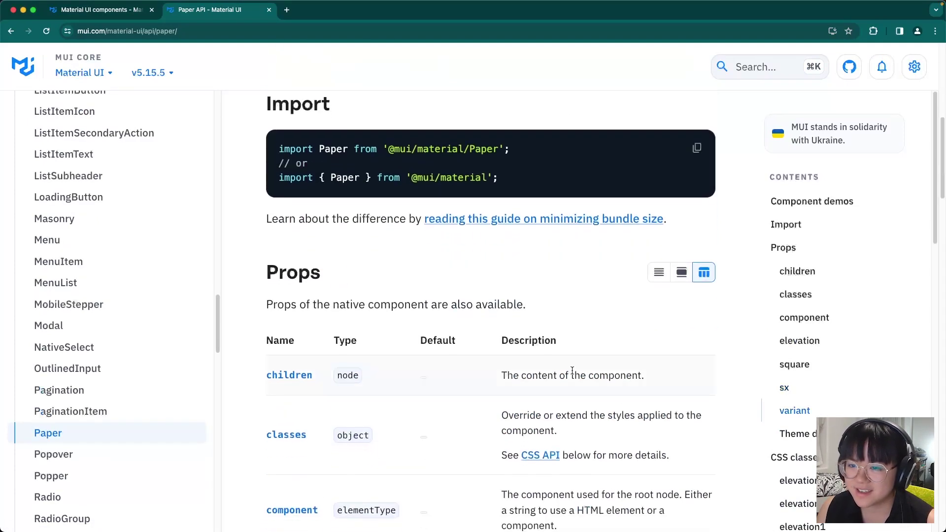
scroll(573, 371, down, 7)
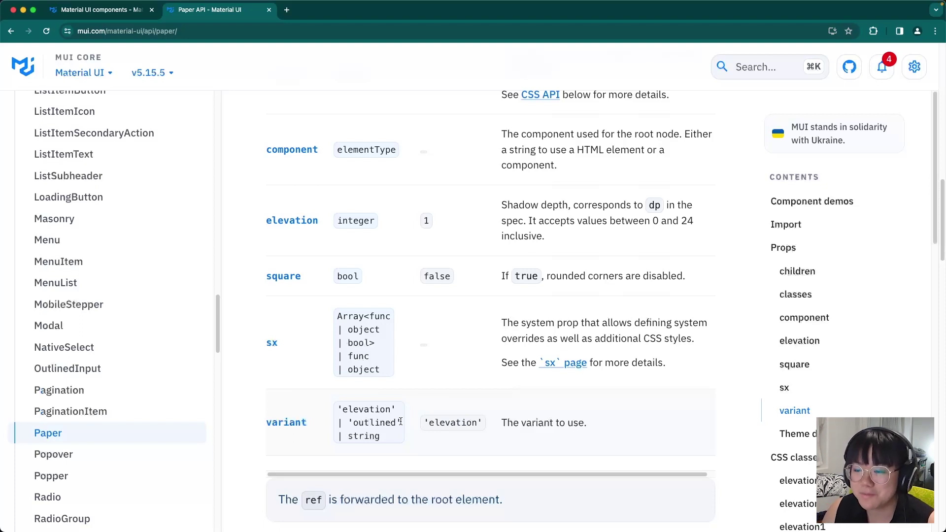
key(super+Tab)
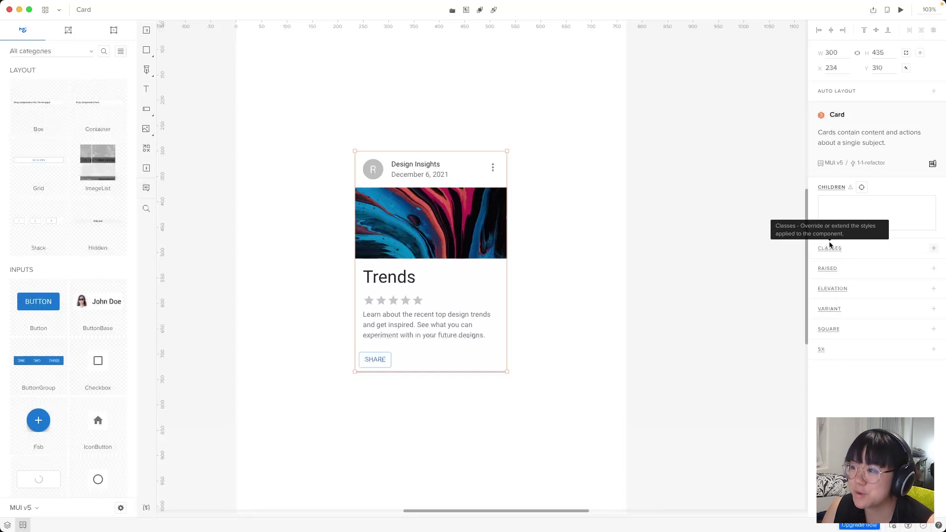
- Read the Children prop's help, then switch to the MUI documentation in the browser
mouse_move(829, 187)
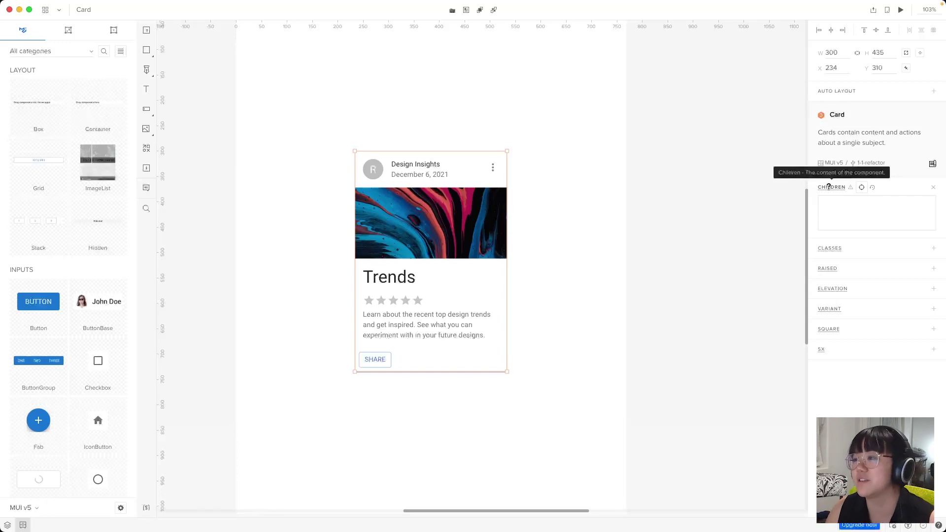
key(super+Tab)
- Return to the Card API page and compare the children and classes prop descriptions
click(11, 31)
scroll(643, 328, up, 5)
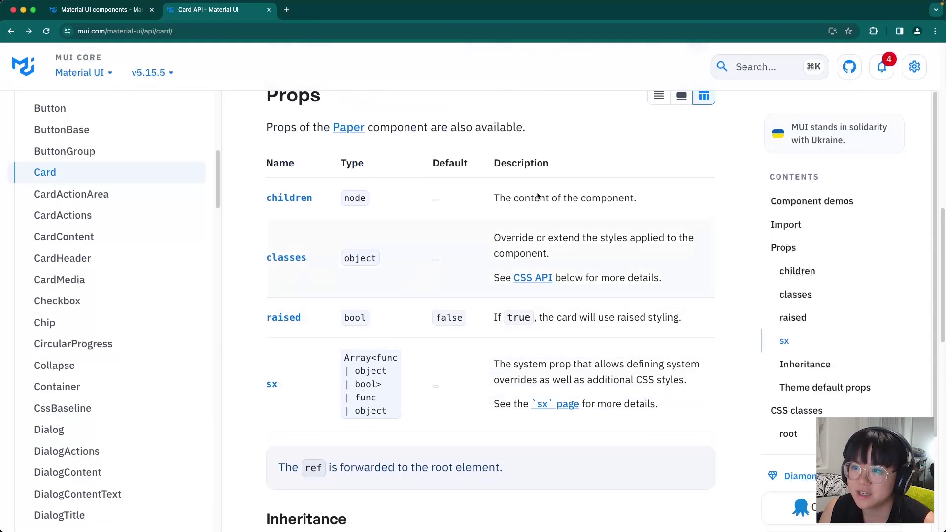
drag(488, 197, 638, 199)
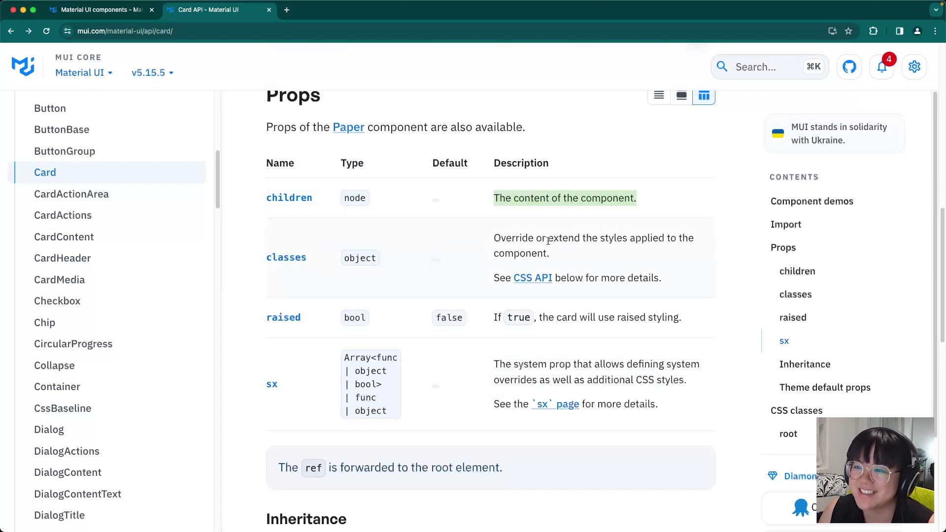
click(495, 238)
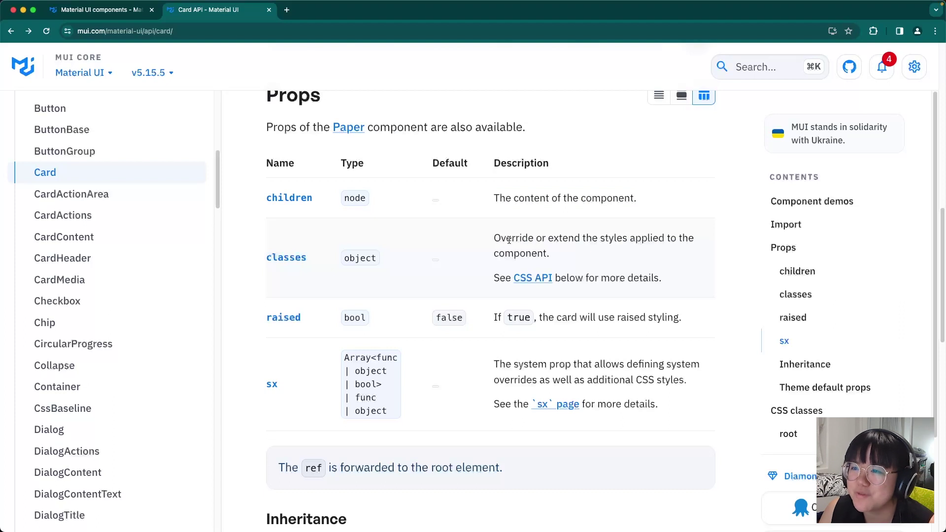
drag(557, 258, 474, 242)
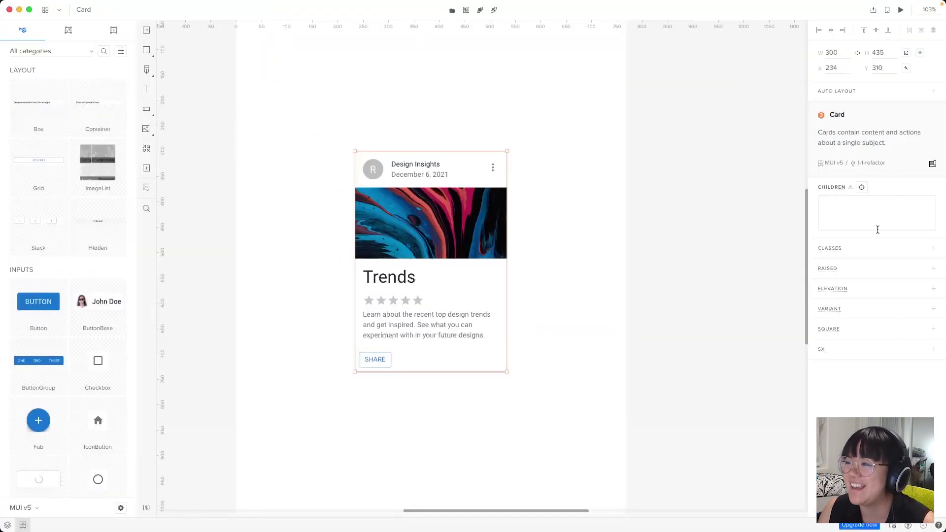
mouse_move(830, 250)
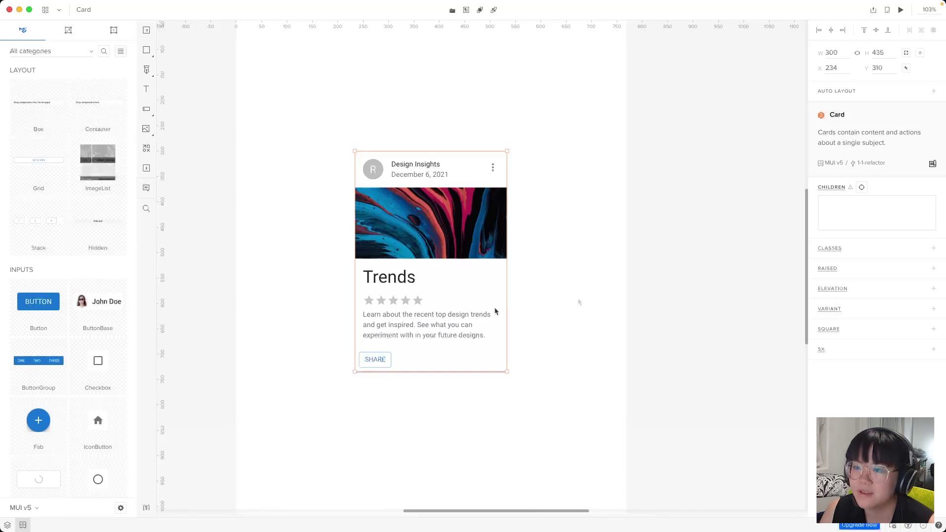
mouse_move(821, 187)
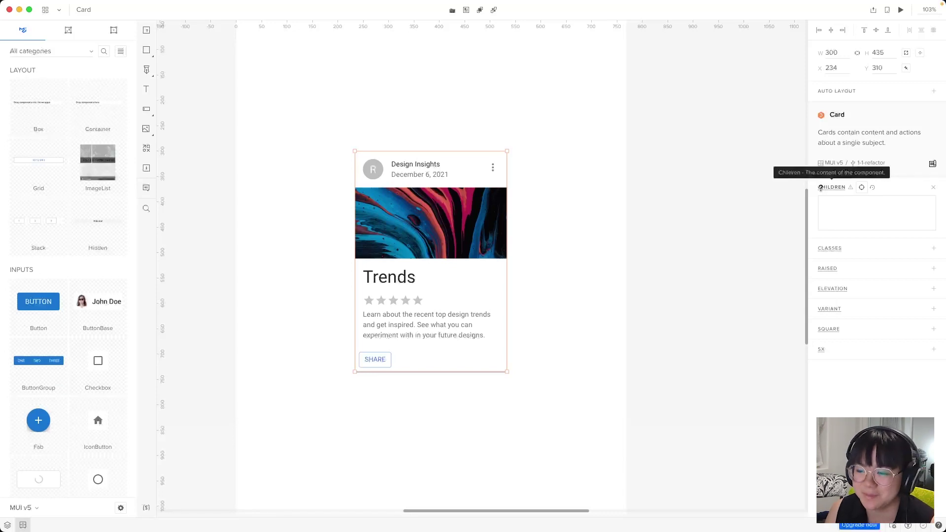
mouse_move(850, 190)
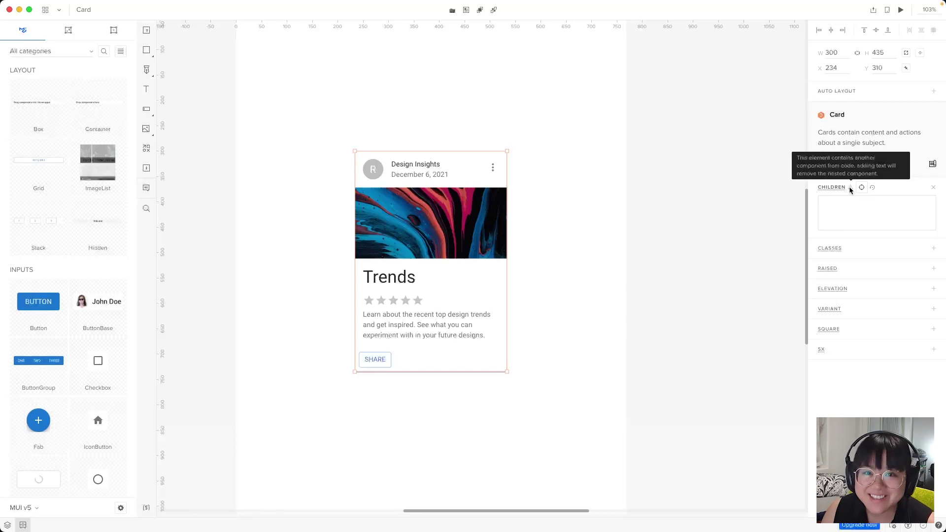
click(852, 222)
text(W)
text(hello world)
key(Return)
click(522, 359)
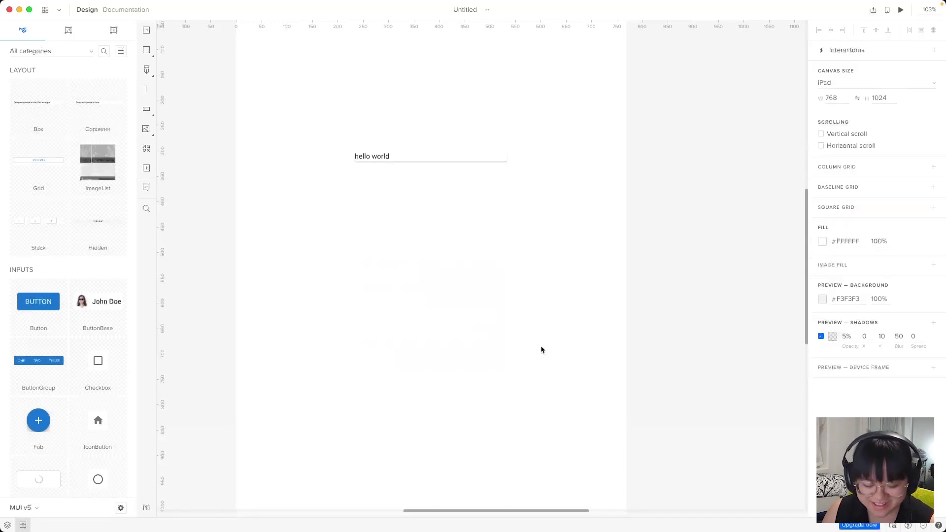
key(ctrl+z)
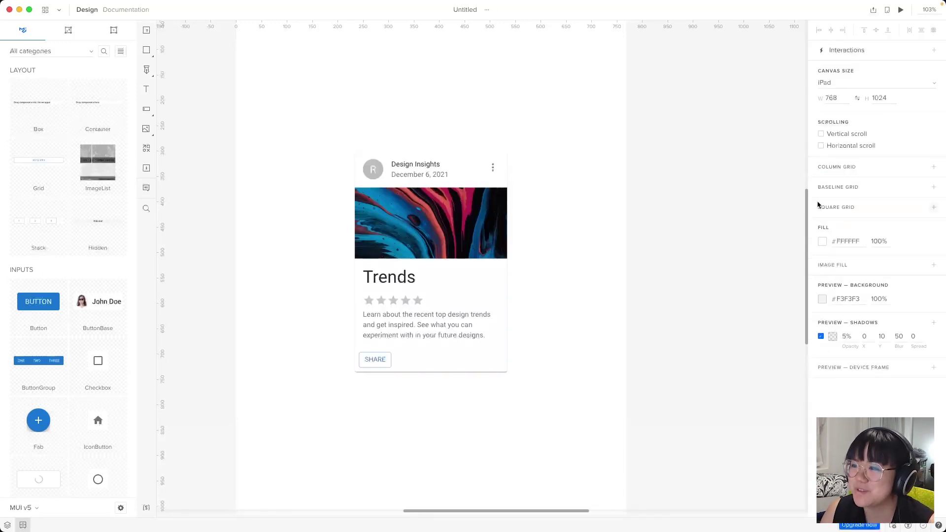
- Select the Trends card and leave its Raised property set to true
click(460, 316)
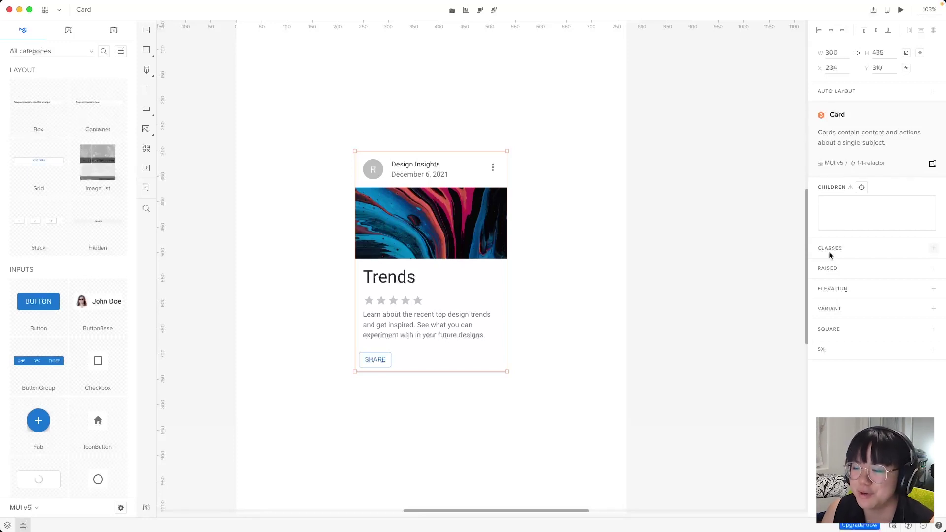
mouse_move(829, 266)
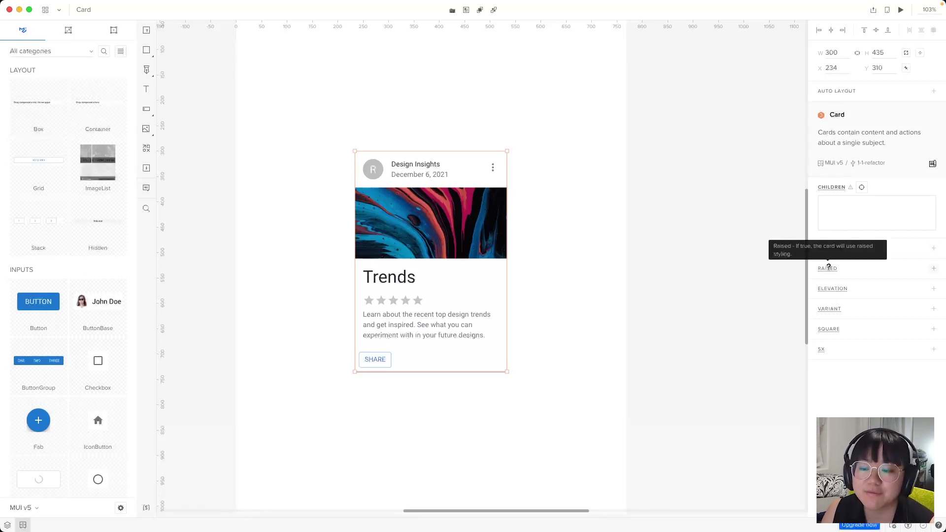
click(829, 266)
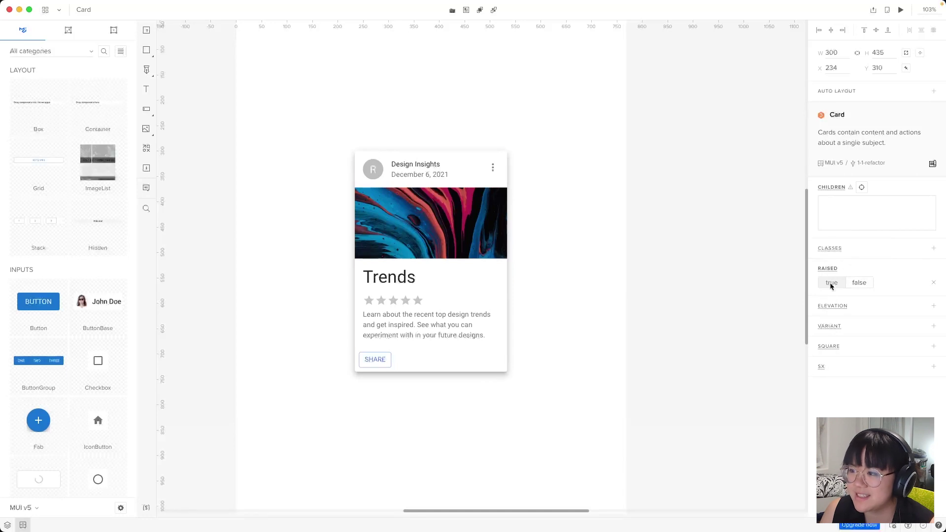
click(858, 283)
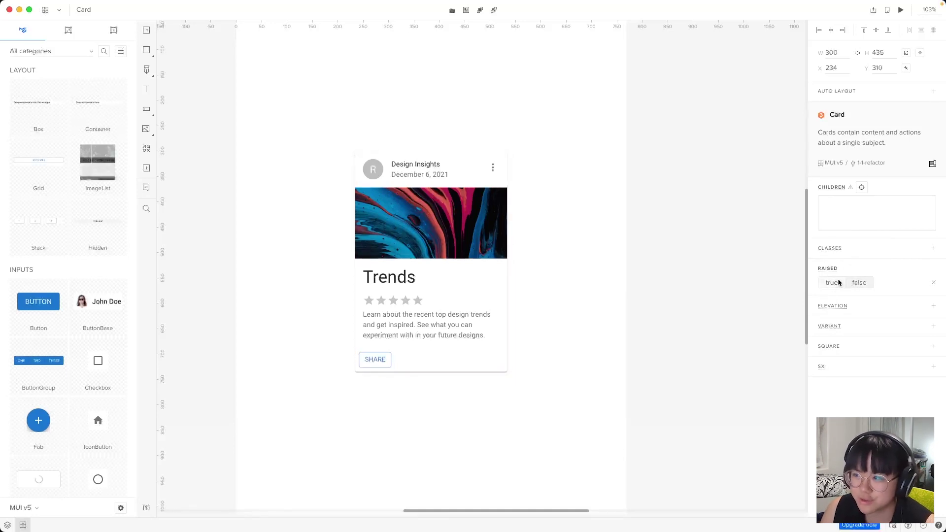
click(839, 282)
click(856, 282)
click(832, 283)
- Set the card's Elevation to 2
click(830, 306)
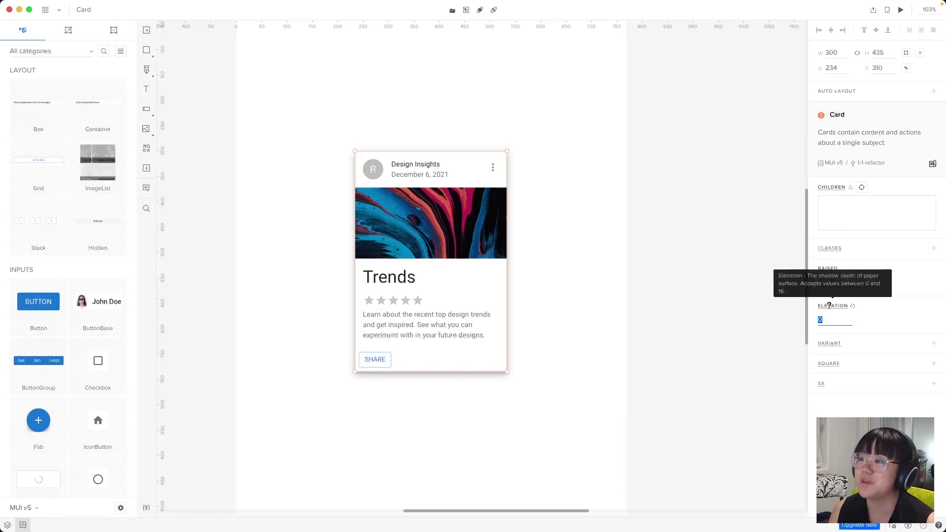
click(834, 319)
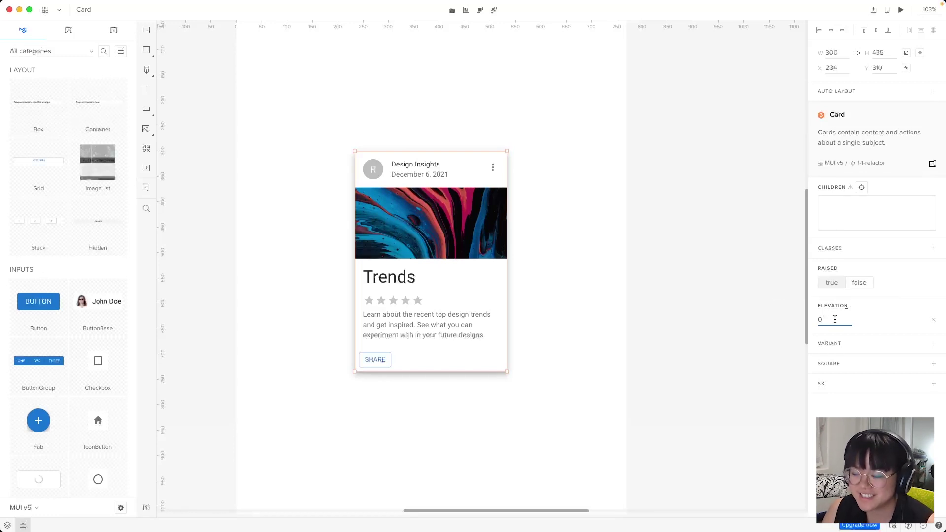
key(BackSpace)
text(16)
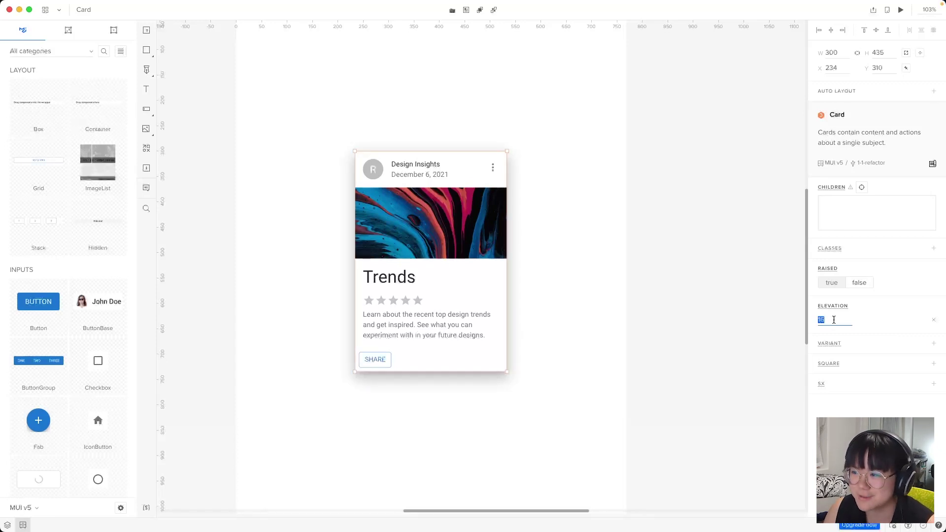
key(super+a)
text(2)
key(Return)
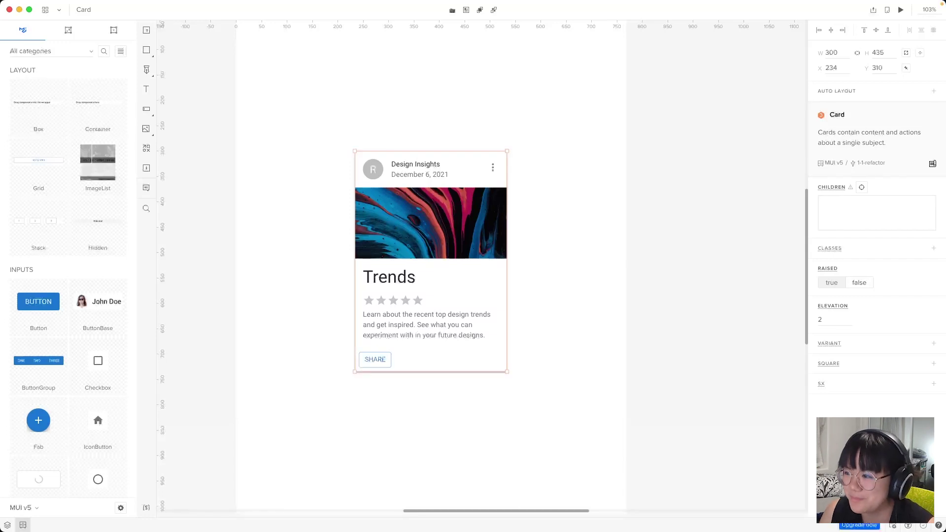
- Switch the card to the outlined variant and set Square to false for rounded corners
click(827, 344)
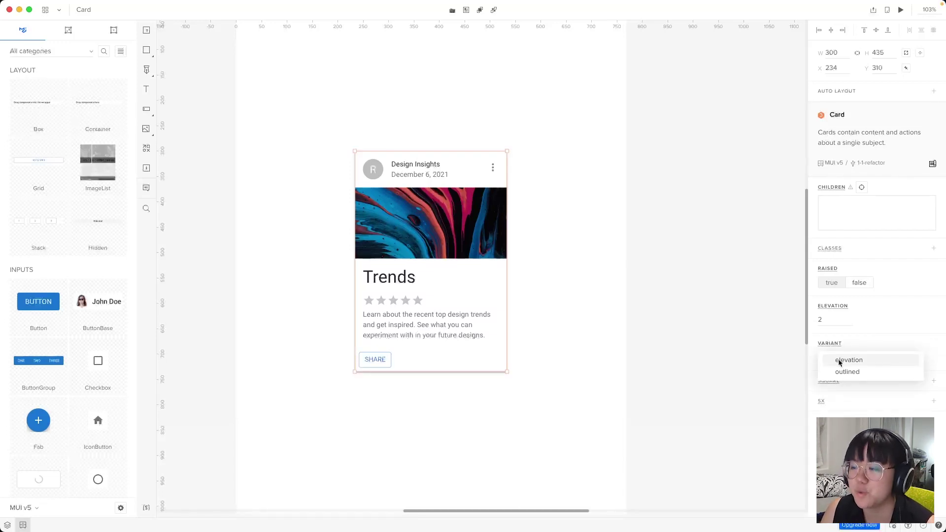
click(840, 361)
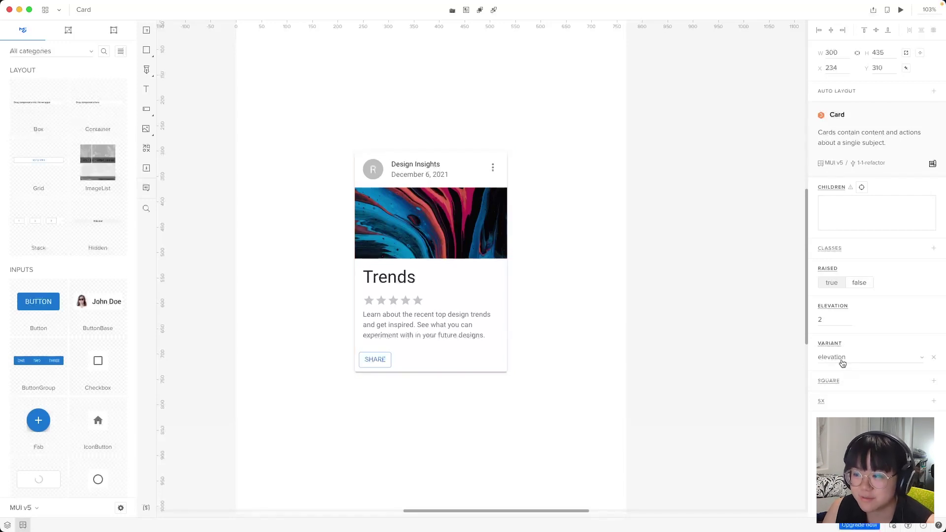
click(840, 361)
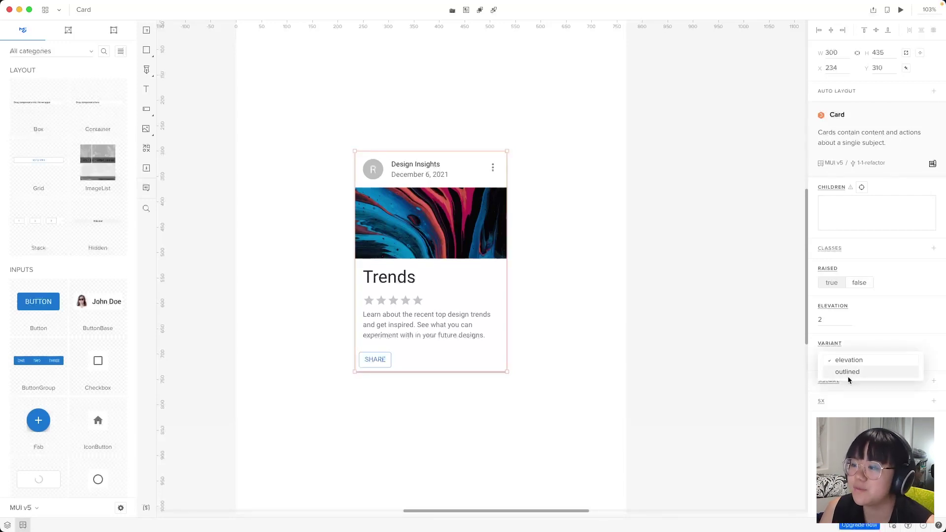
click(847, 375)
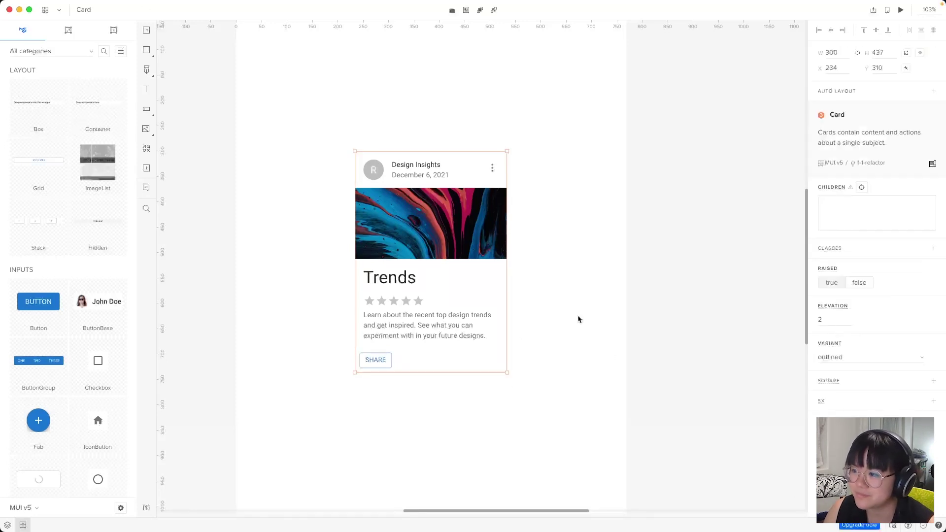
click(828, 381)
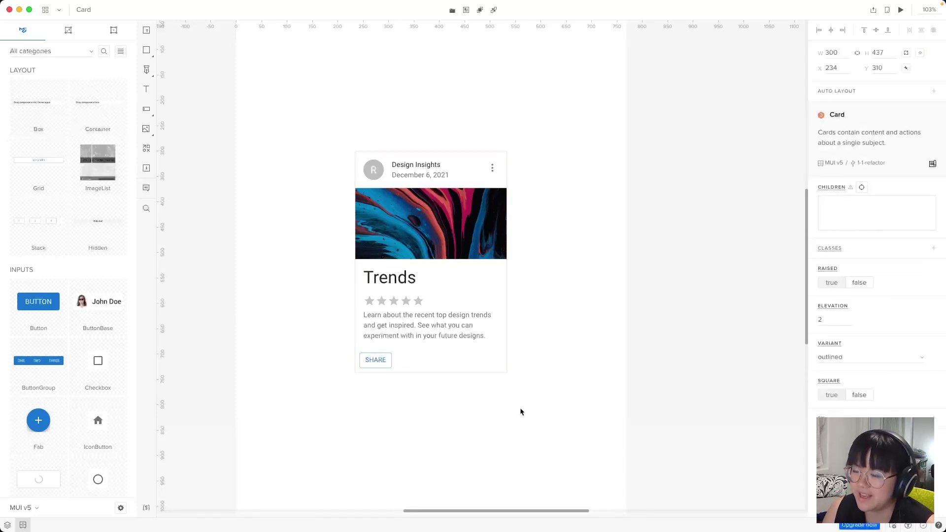
scroll(507, 372, up, 10)
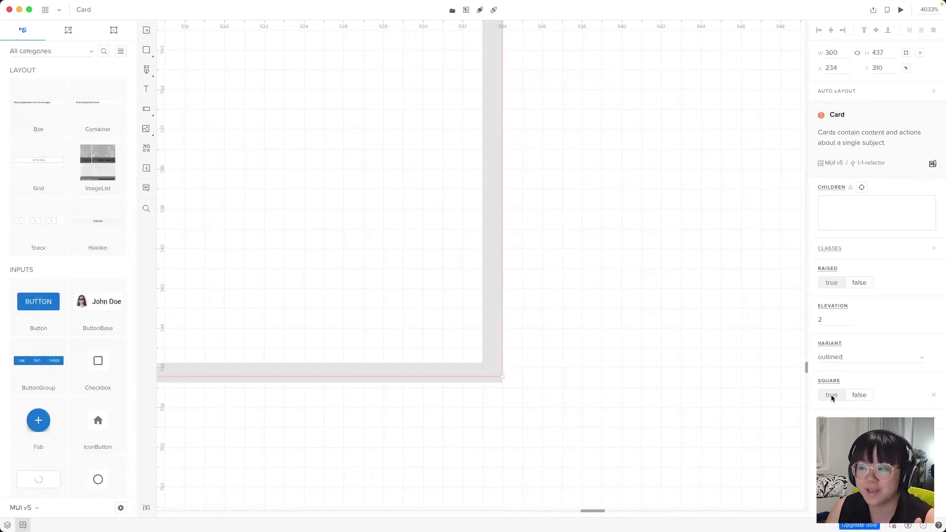
click(863, 397)
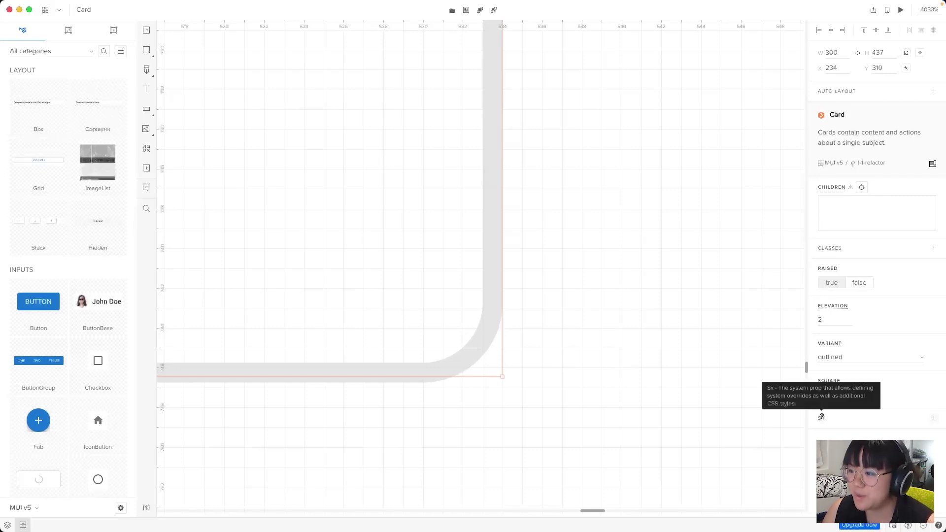
click(821, 418)
click(625, 298)
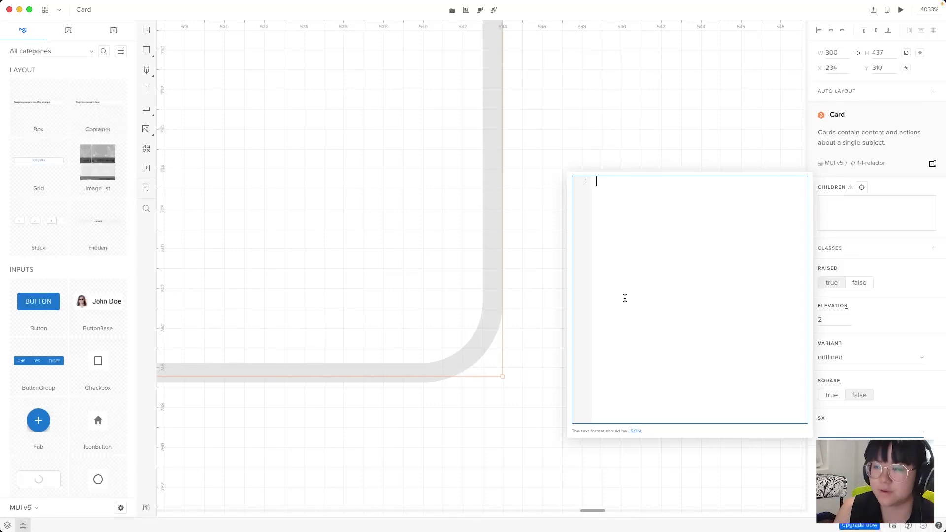
text({"background-color")
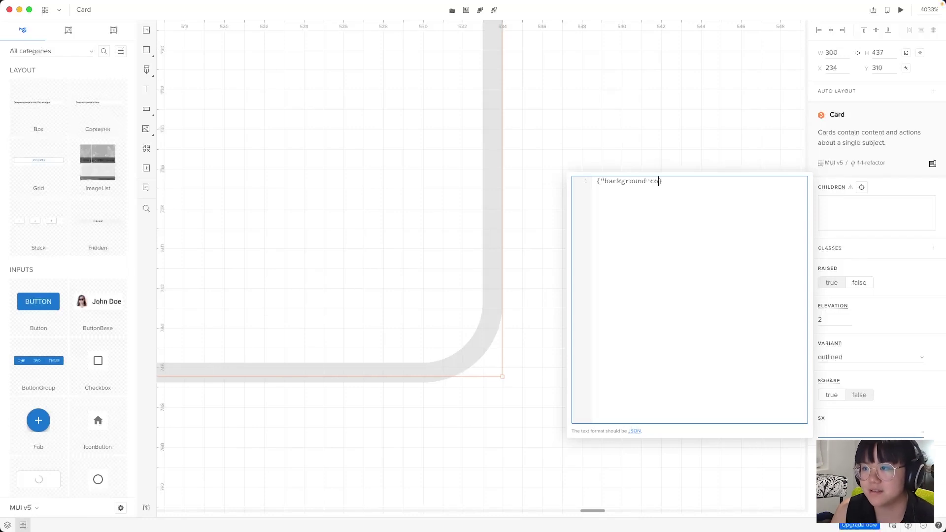
text(: "green")
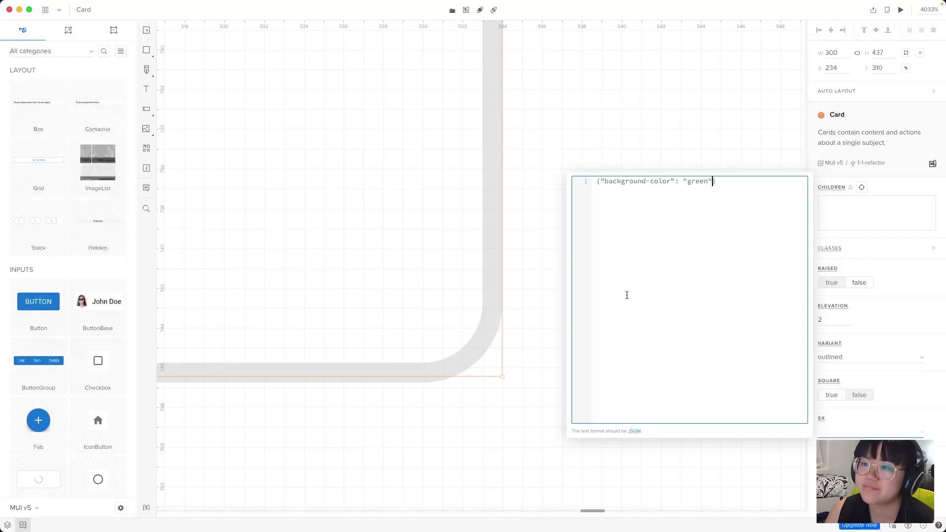
click(431, 338)
scroll(430, 338, down, 3)
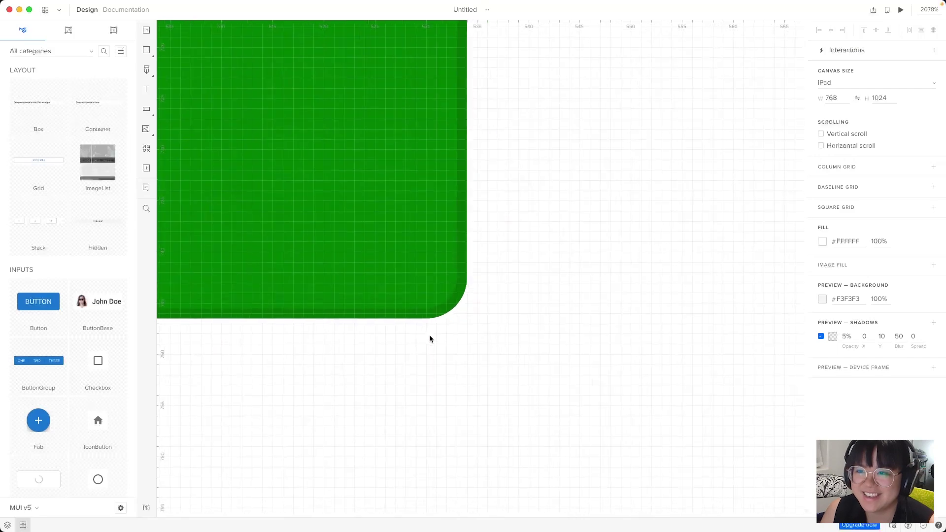
scroll(430, 339, down, 10)
scroll(584, 316, left, 5)
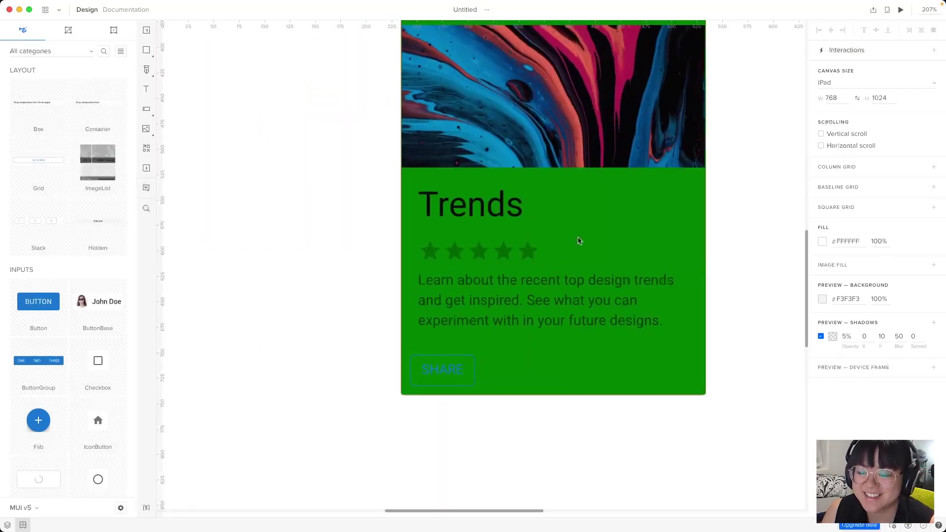
drag(580, 236, 489, 312)
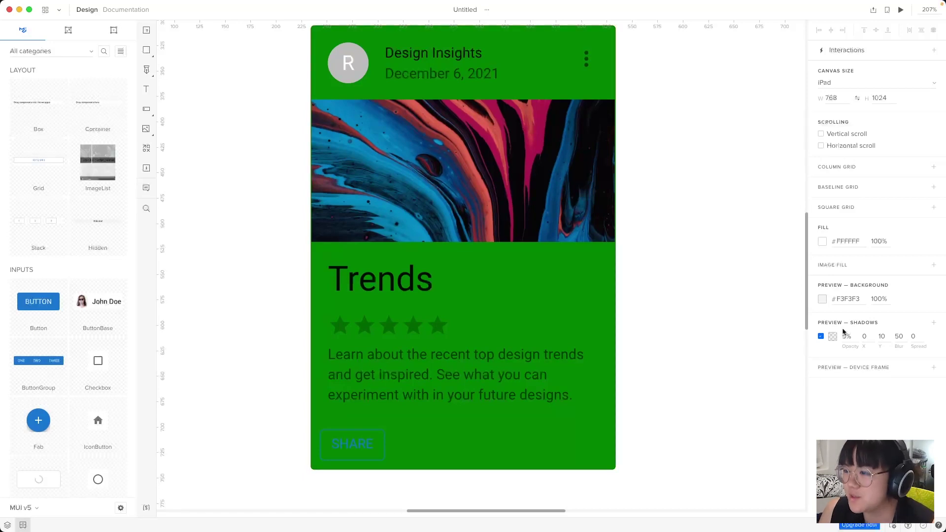
click(542, 389)
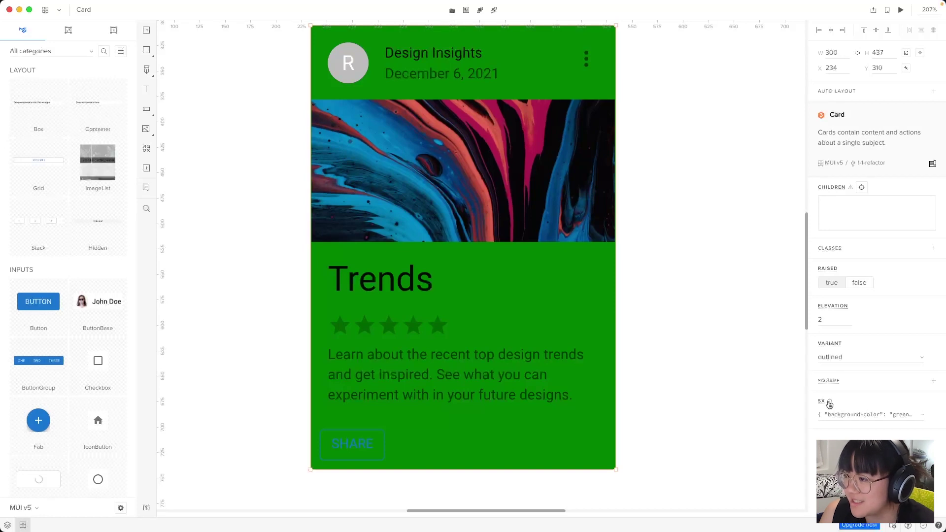
click(831, 402)
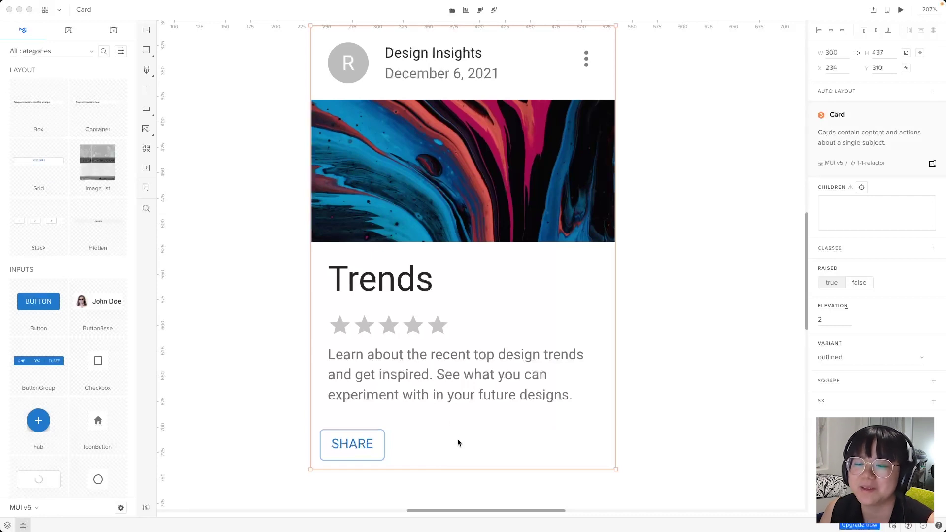
- Search for 'dial' and place an MUI Dialog on the page below the Trends card
click(103, 51)
text(dial)
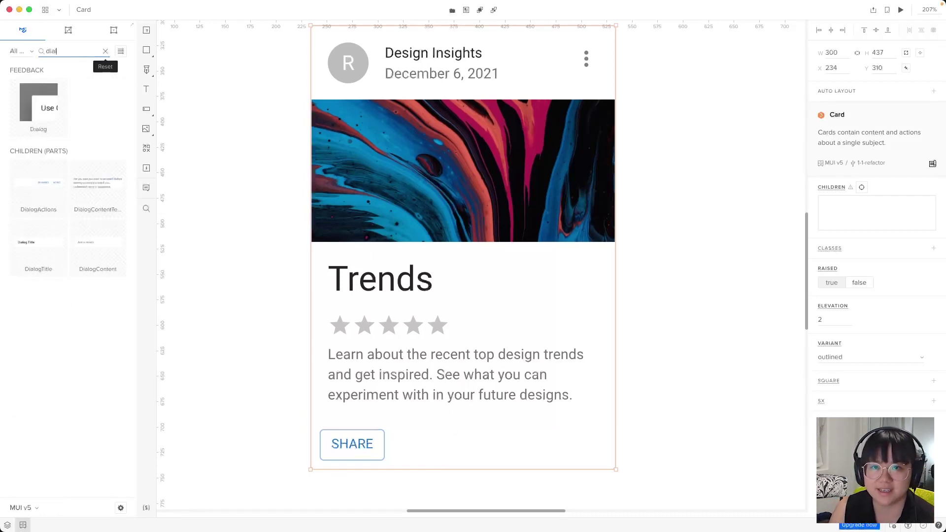
drag(38, 103, 397, 124)
scroll(521, 205, down, 3)
scroll(535, 214, down, 5)
mouse_move(536, 213)
mouse_down()
mouse_move(519, 360)
mouse_move(516, 350)
mouse_up()
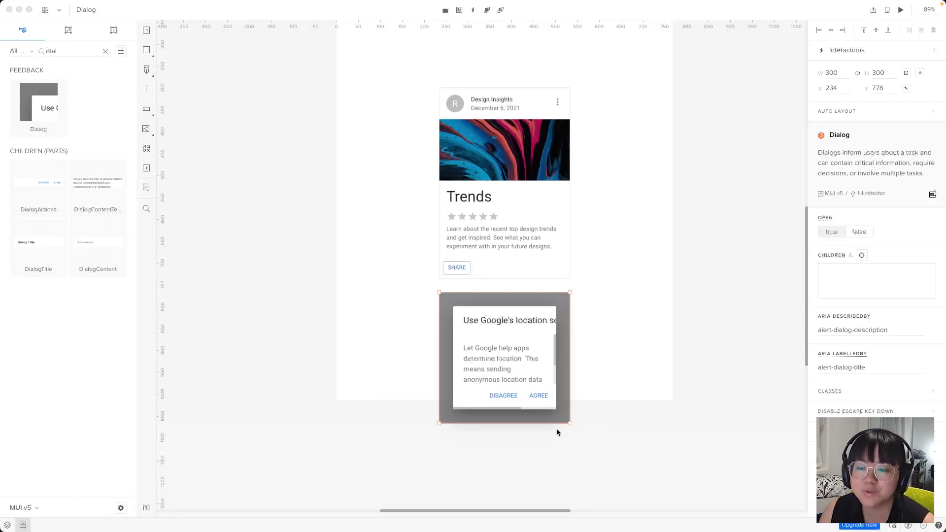
- Fine-tune the Dialog's position and leave its Open property set to true
mouse_move(538, 364)
mouse_down()
mouse_move(562, 389)
mouse_move(541, 369)
mouse_up()
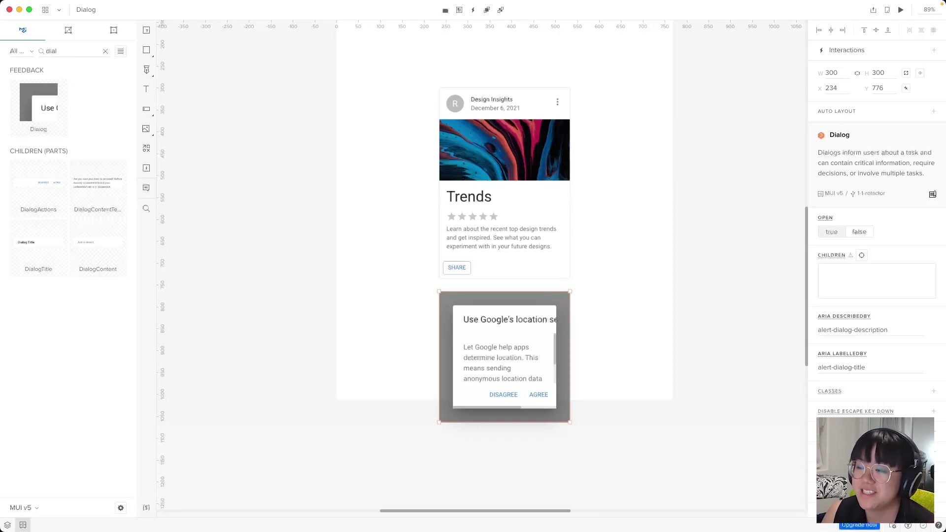
mouse_move(827, 215)
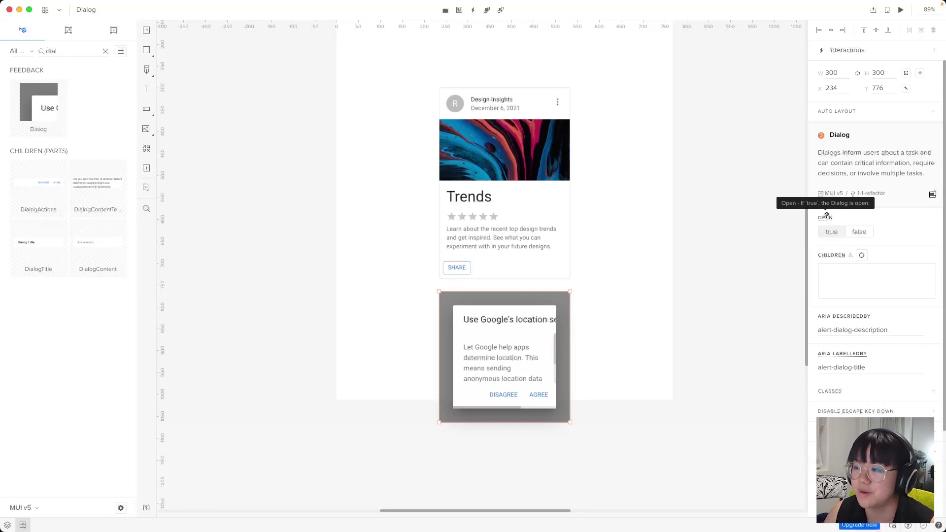
click(841, 231)
click(858, 232)
click(829, 231)
click(861, 233)
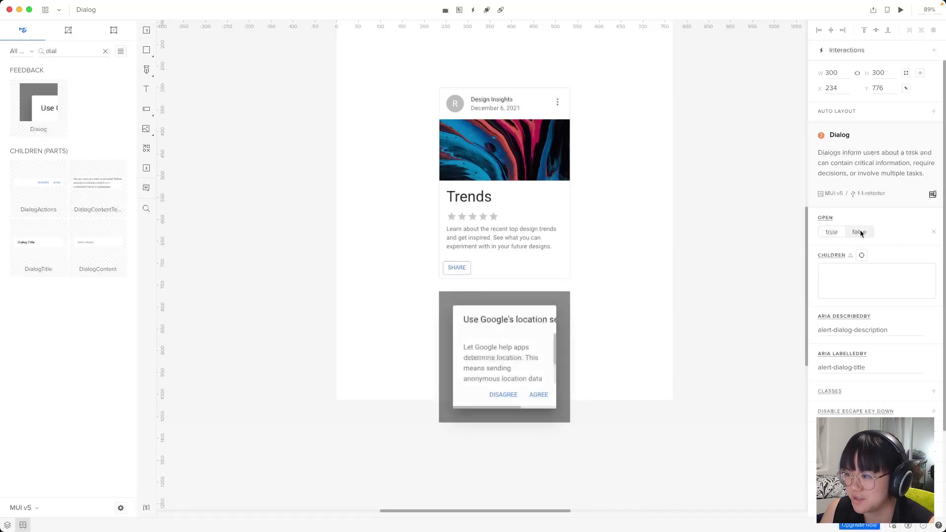
click(832, 232)
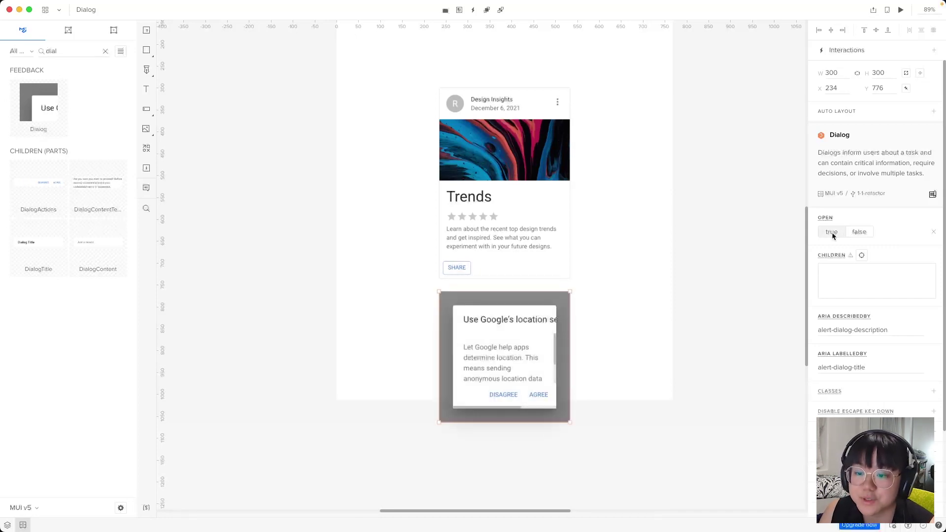
- Select the card's SHARE button and relabel it 'Click Me'
click(658, 329)
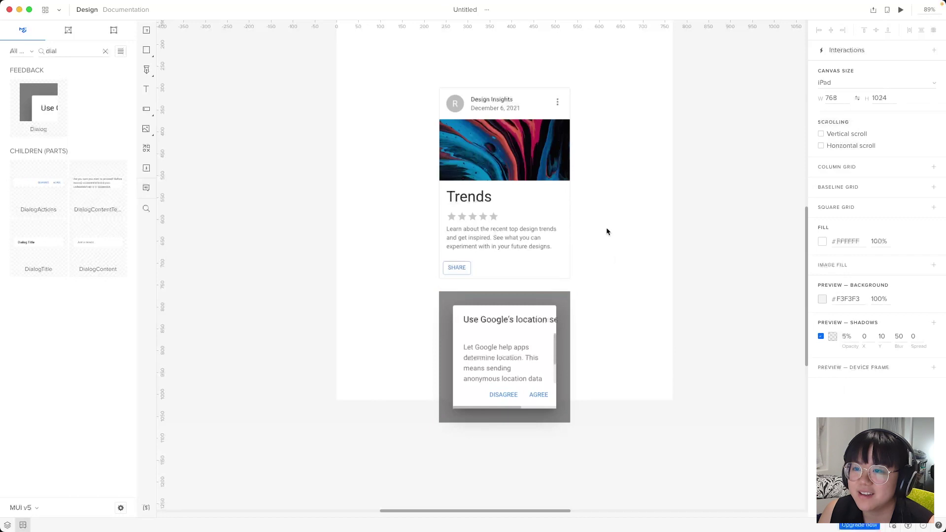
click(461, 274)
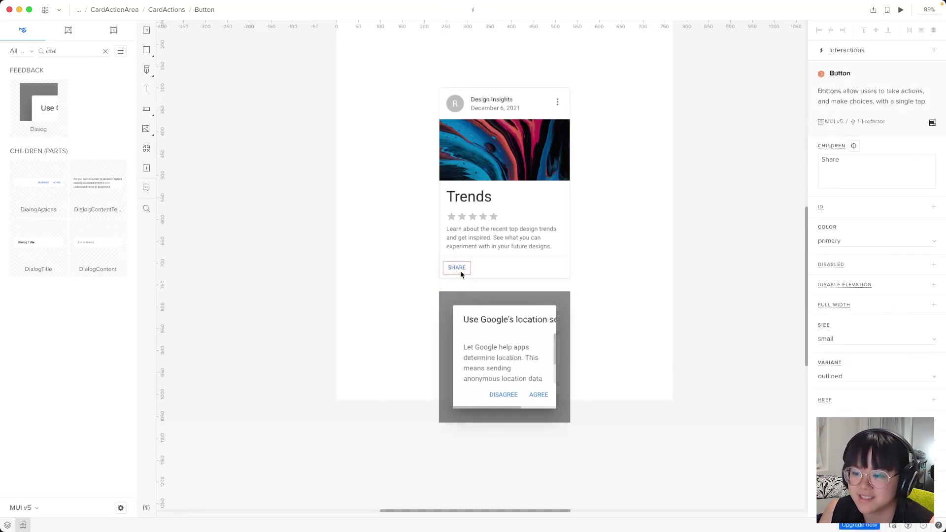
double_click(829, 160)
key(Right)
key(BackSpace)
key(BackSpace)
key(BackSpace)
key(BackSpace)
key(BackSpace)
text(Click Me)
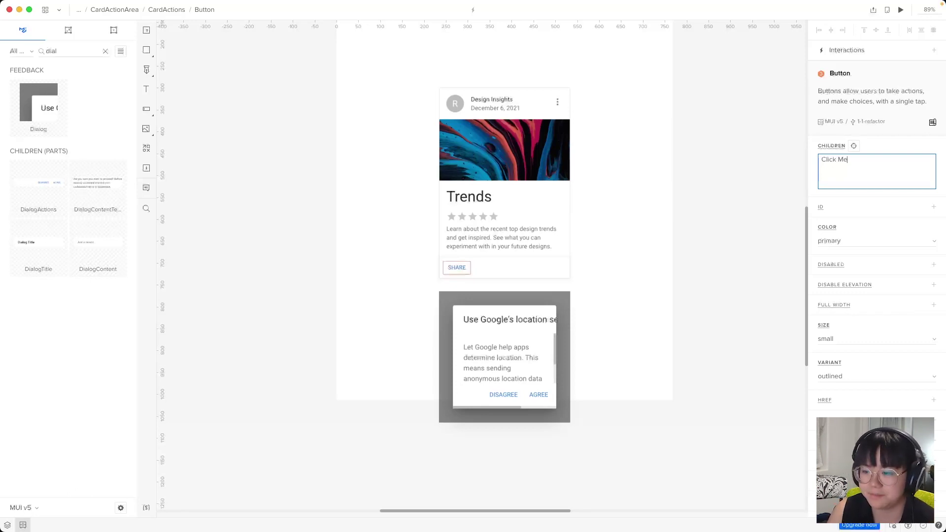
key(Escape)
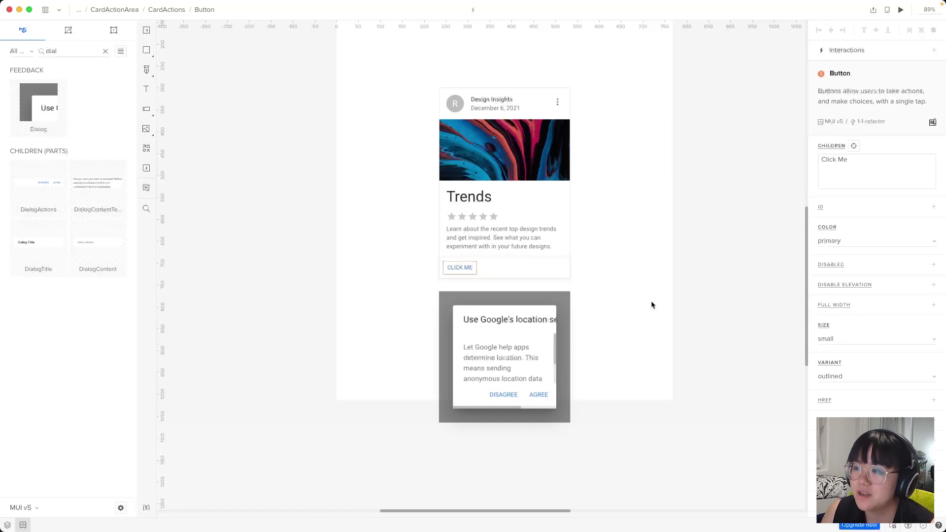
- Set the button's Color to success, Full Width to true and Size to large
click(931, 242)
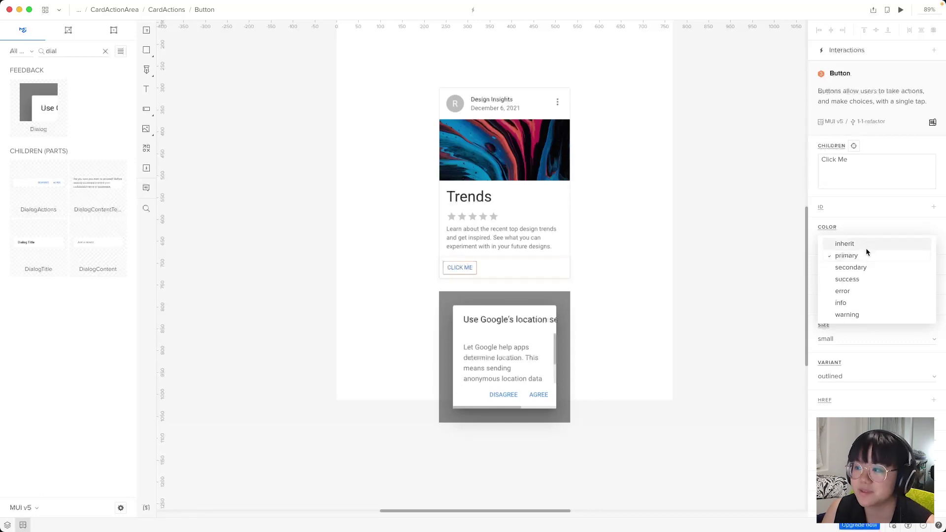
click(864, 279)
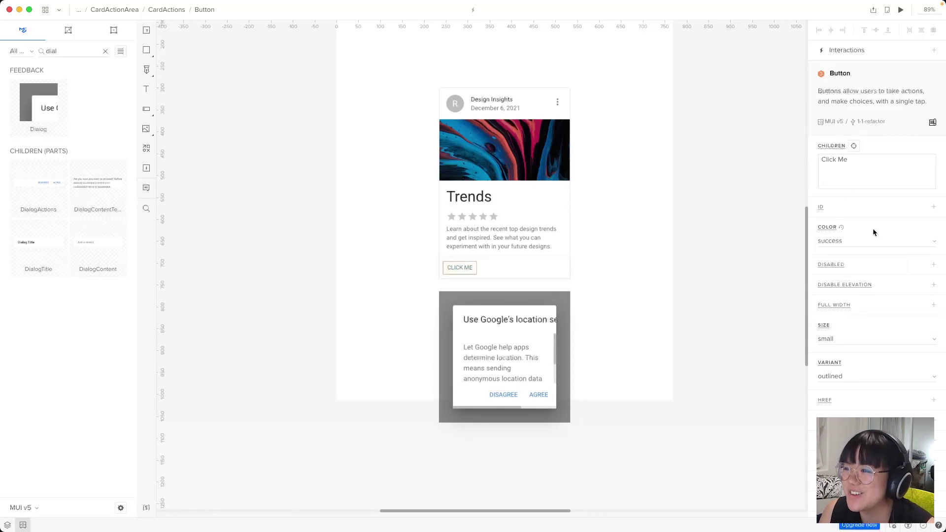
click(842, 304)
click(835, 319)
click(835, 318)
click(837, 356)
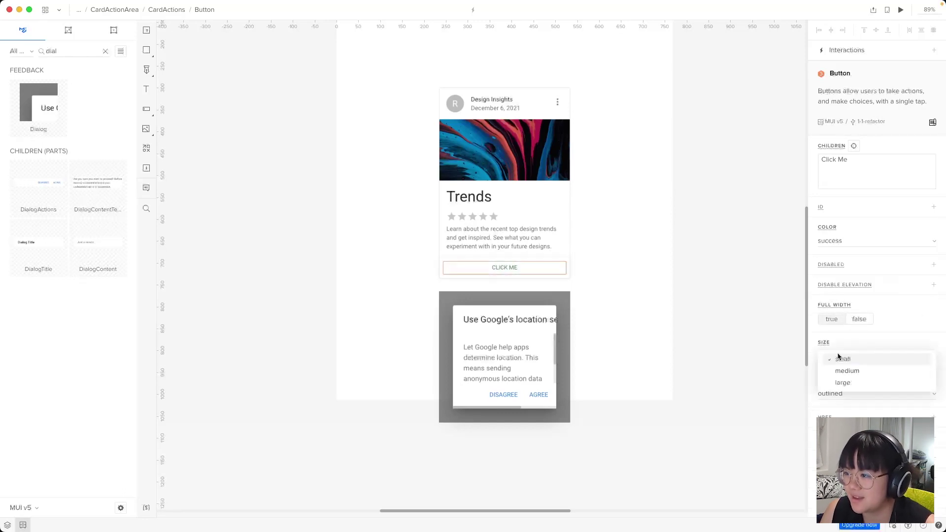
click(841, 385)
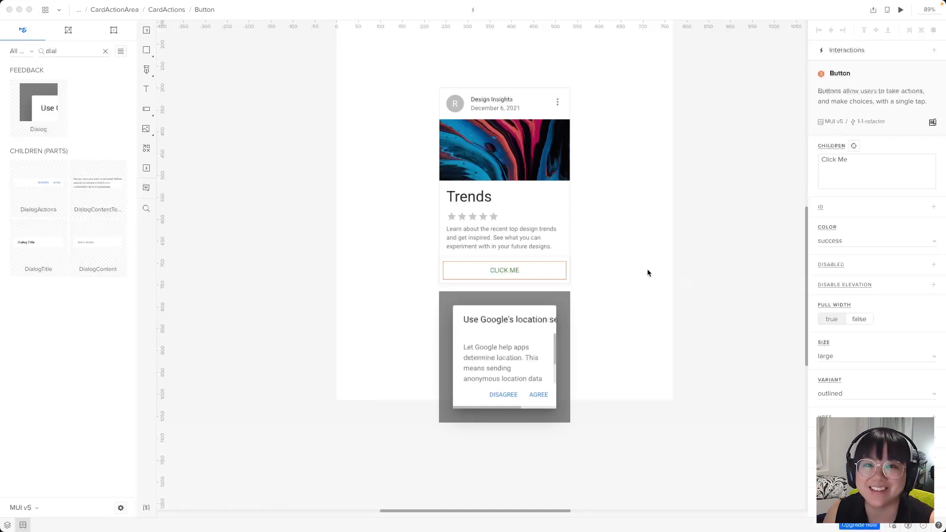
- Search 'icon' and drag an Icon component onto the canvas beside the card
click(681, 244)
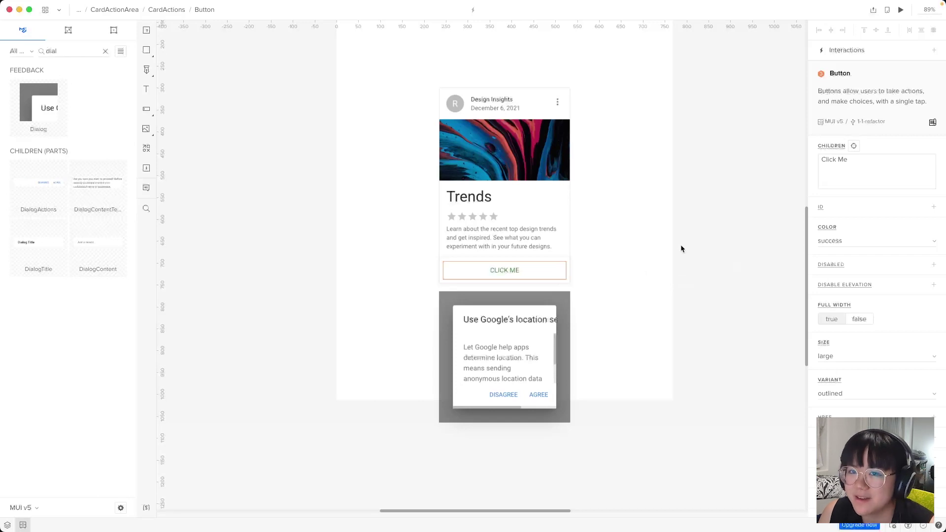
click(105, 59)
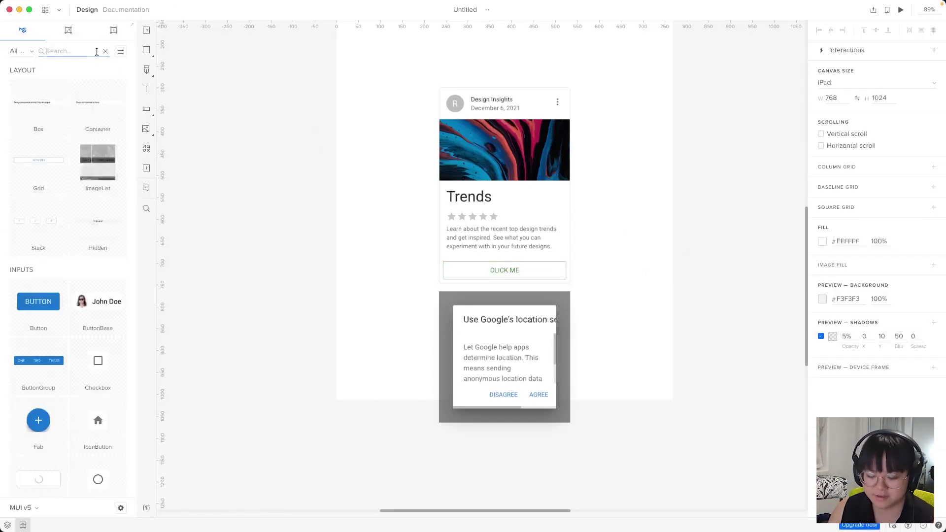
text(icon)
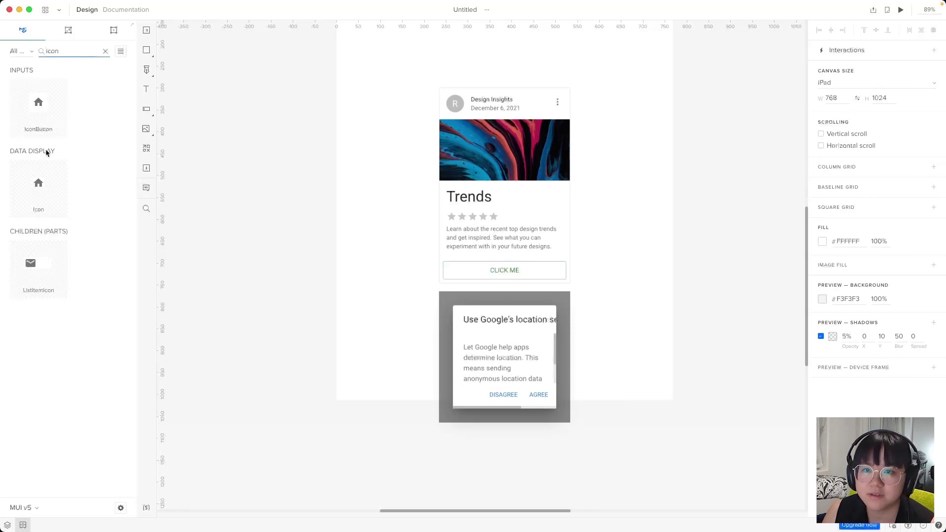
drag(38, 183, 631, 295)
- Add a Start Icon to the Click Me button, picking the home icon on the page
scroll(654, 345, up, 3)
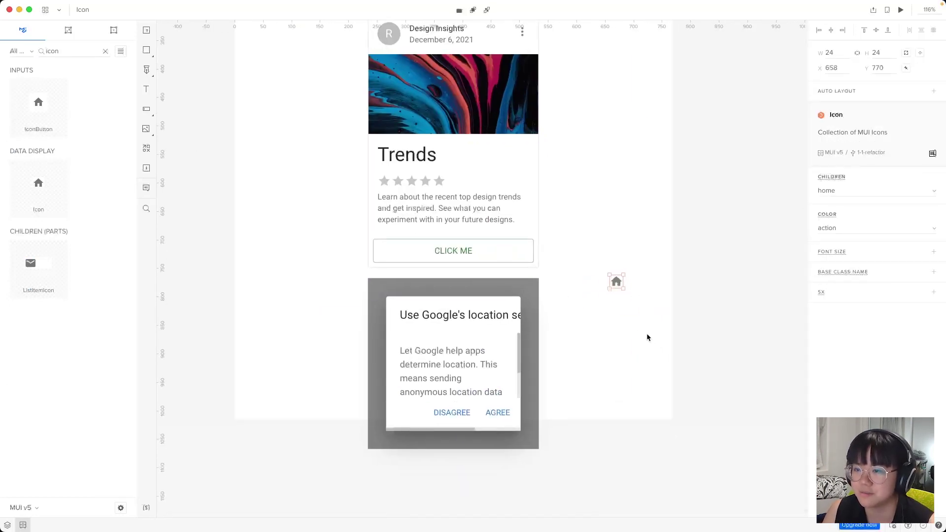
click(458, 254)
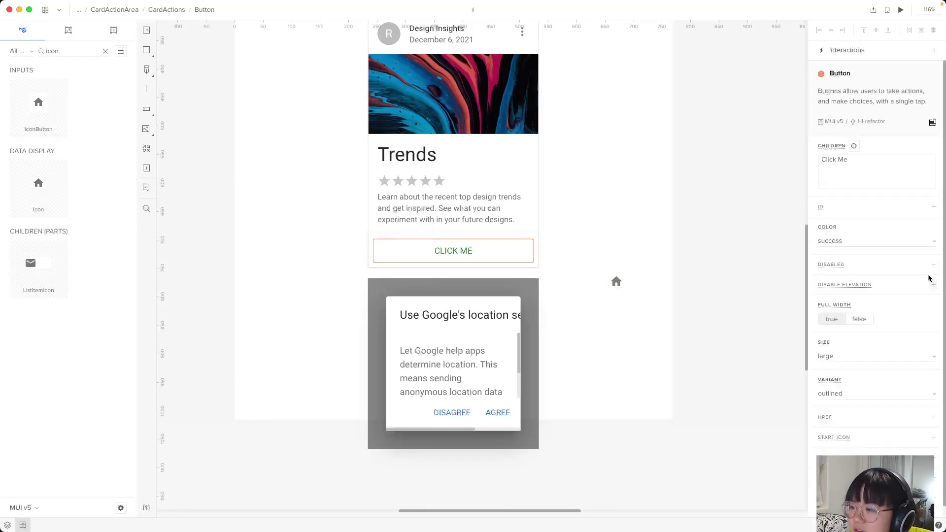
scroll(928, 278, down, 1)
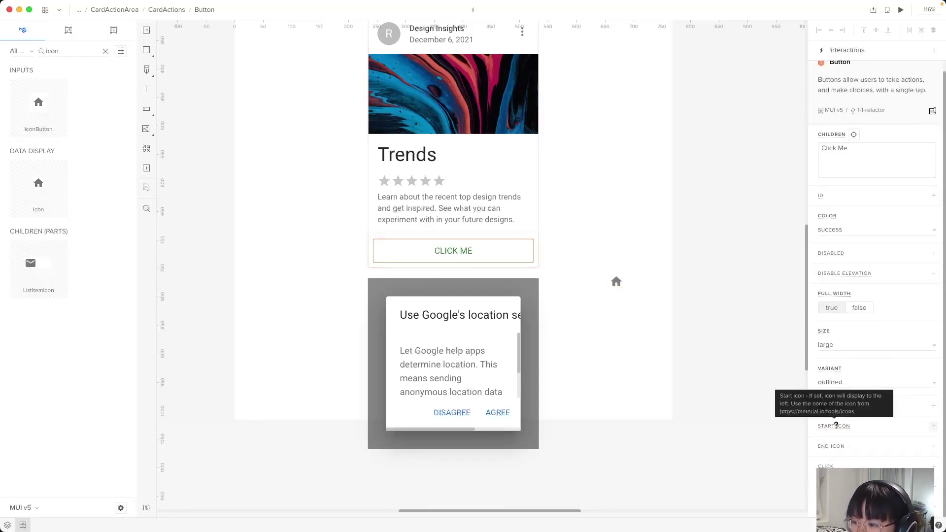
click(836, 425)
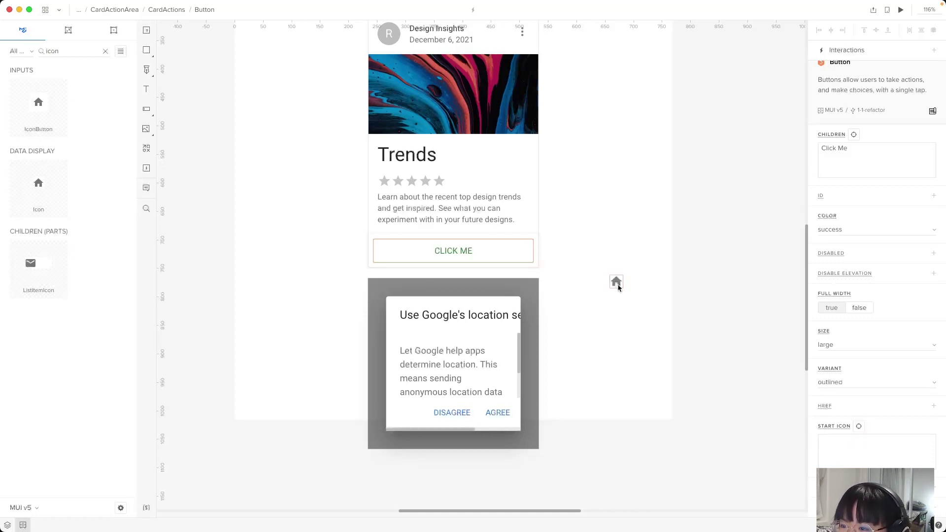
click(860, 427)
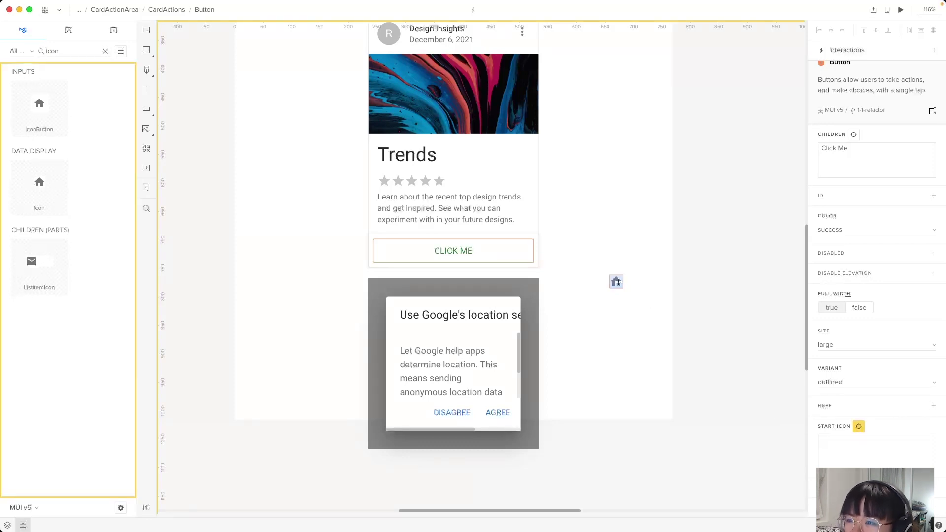
click(618, 283)
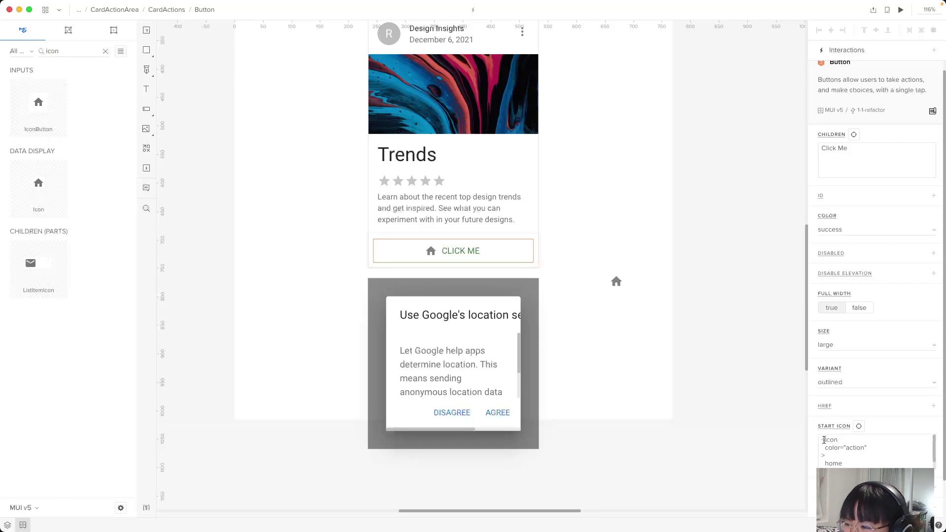
drag(822, 440, 867, 464)
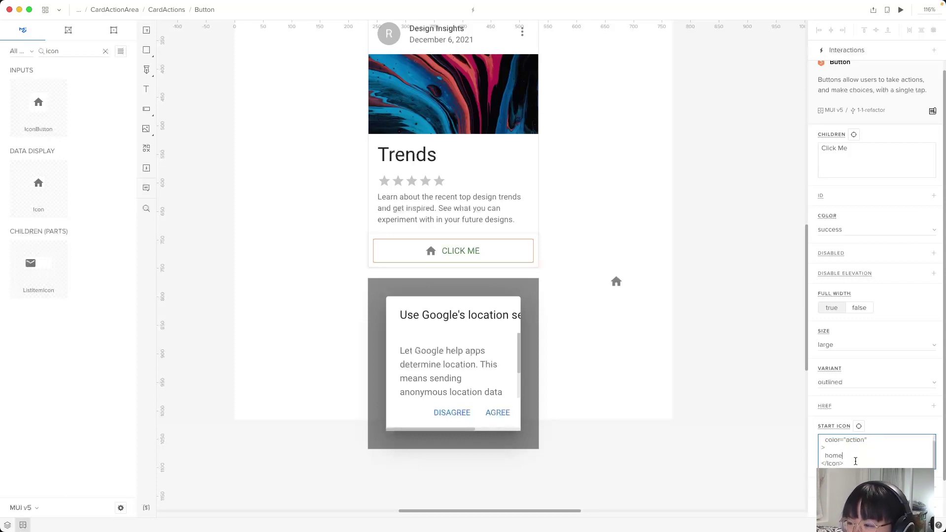
click(634, 324)
click(617, 284)
click(618, 294)
scroll(602, 327, down, 1)
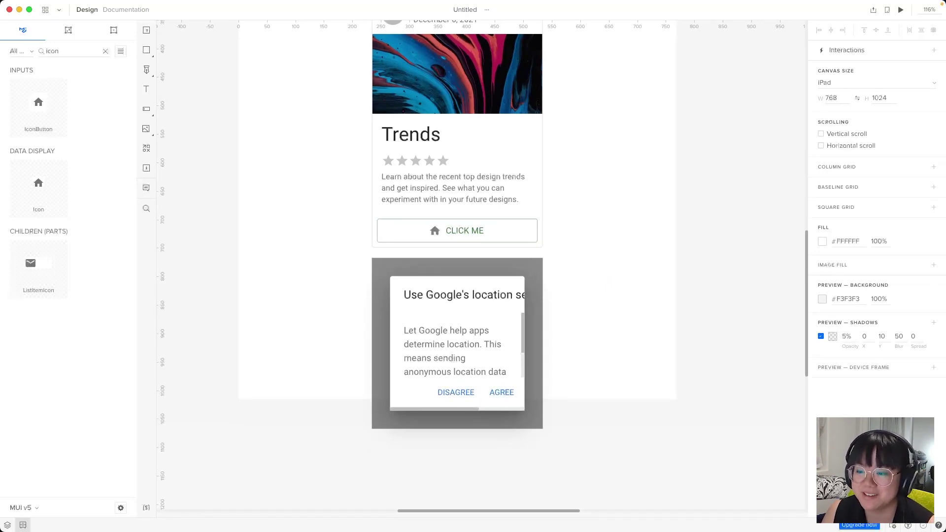
- Add a Click interaction on the Click Me button that sets the Dialog's Open to true
scroll(641, 259, up, 2)
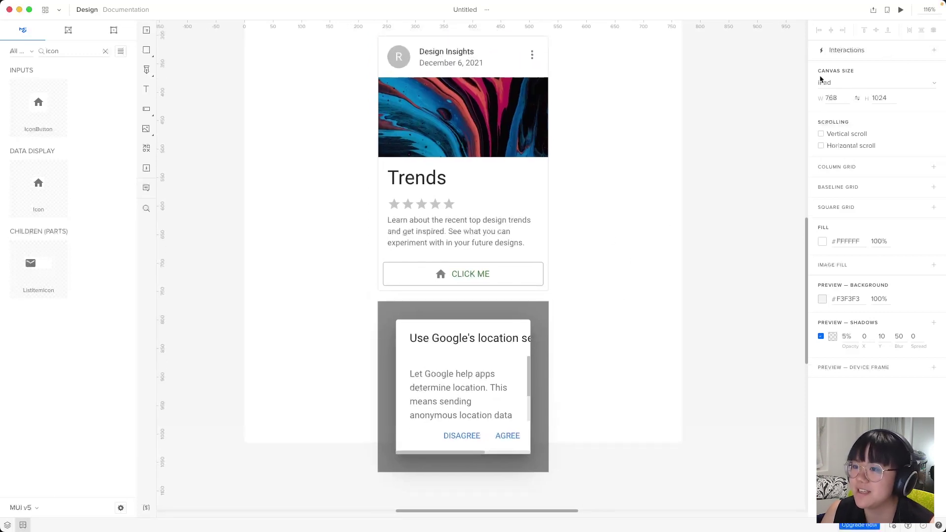
click(519, 276)
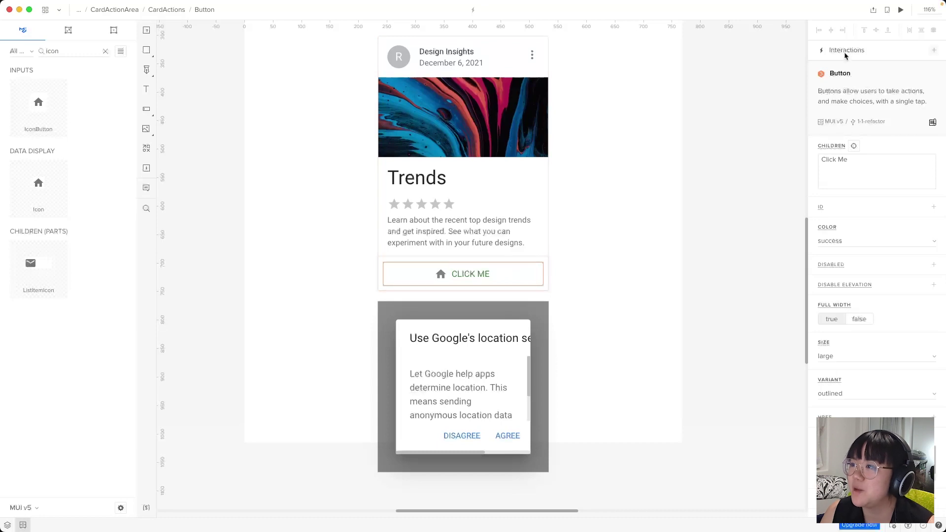
click(934, 51)
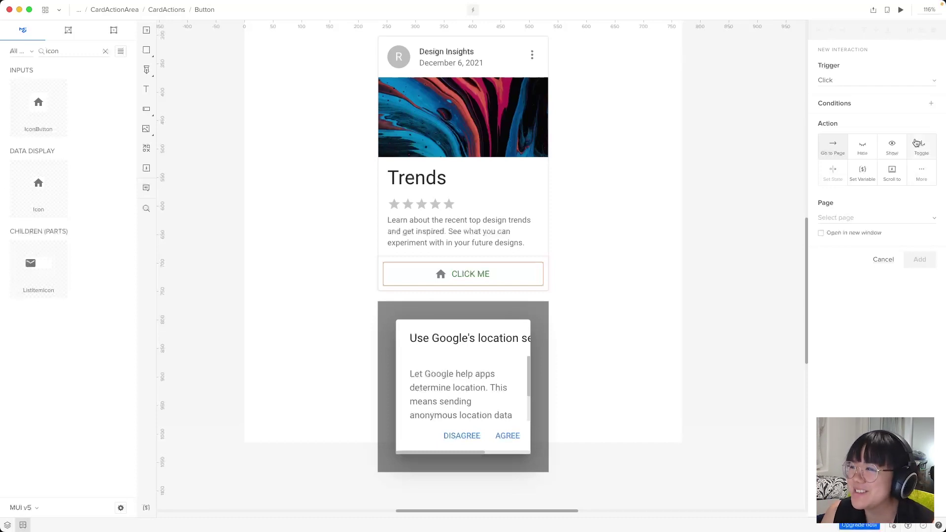
click(922, 177)
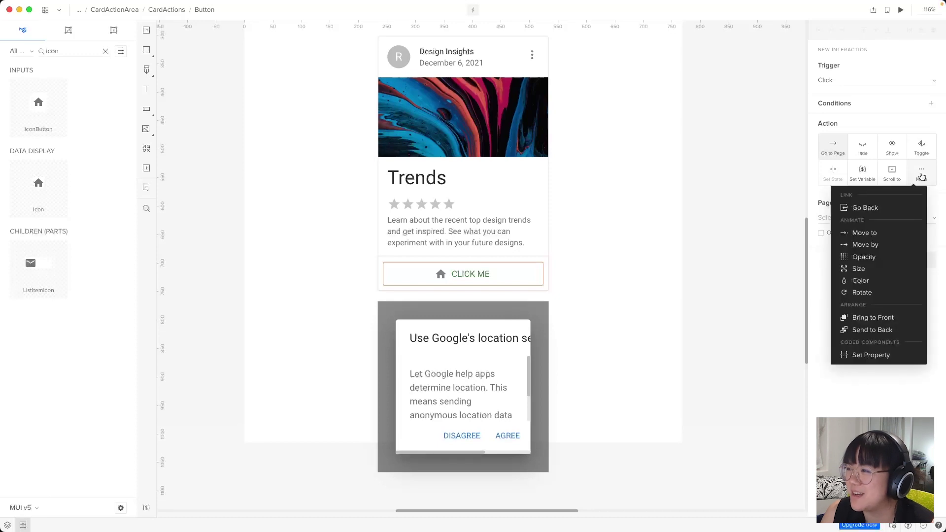
click(868, 355)
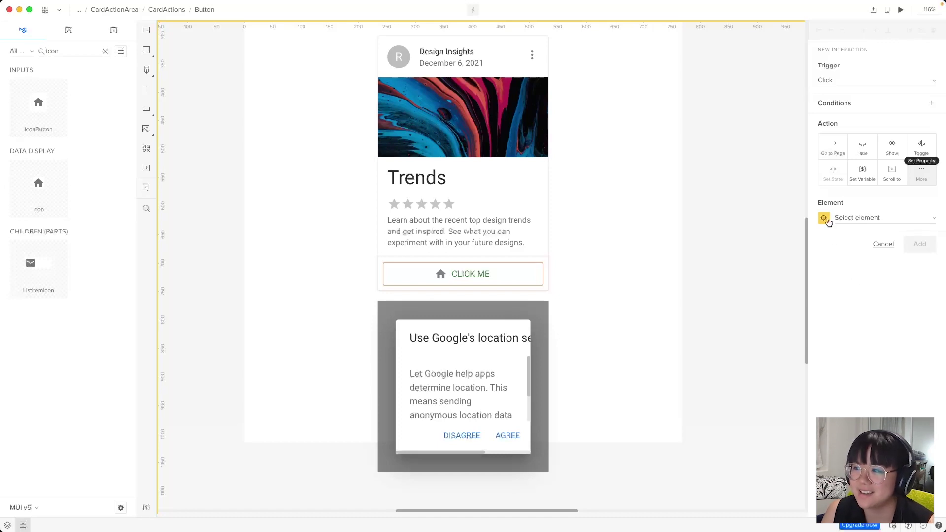
click(515, 346)
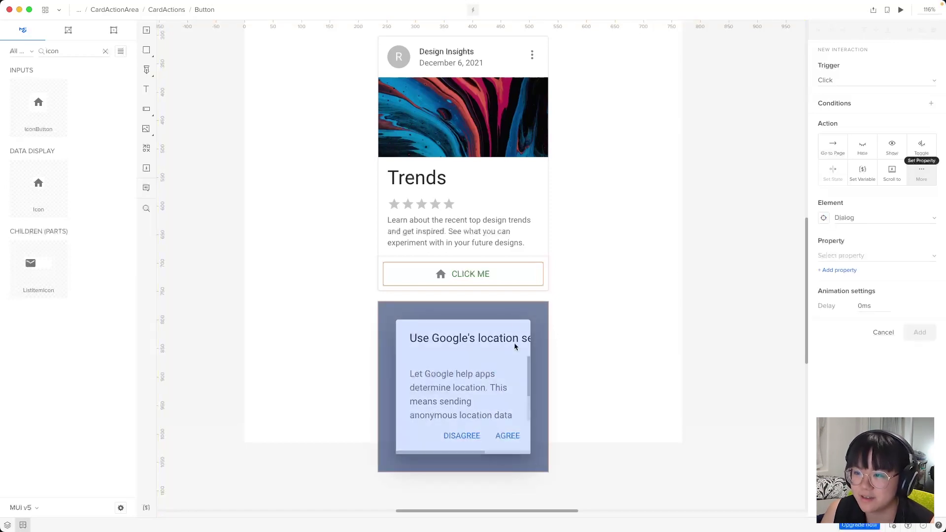
click(832, 258)
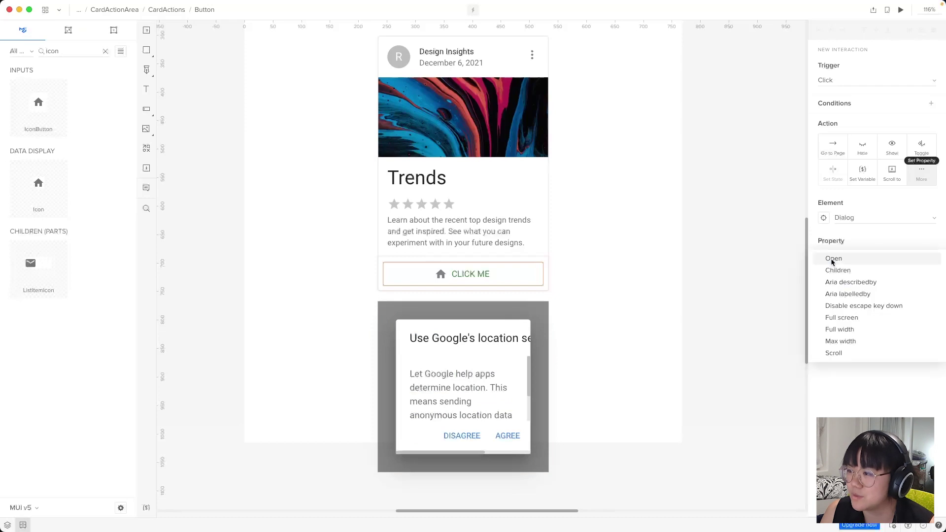
click(833, 259)
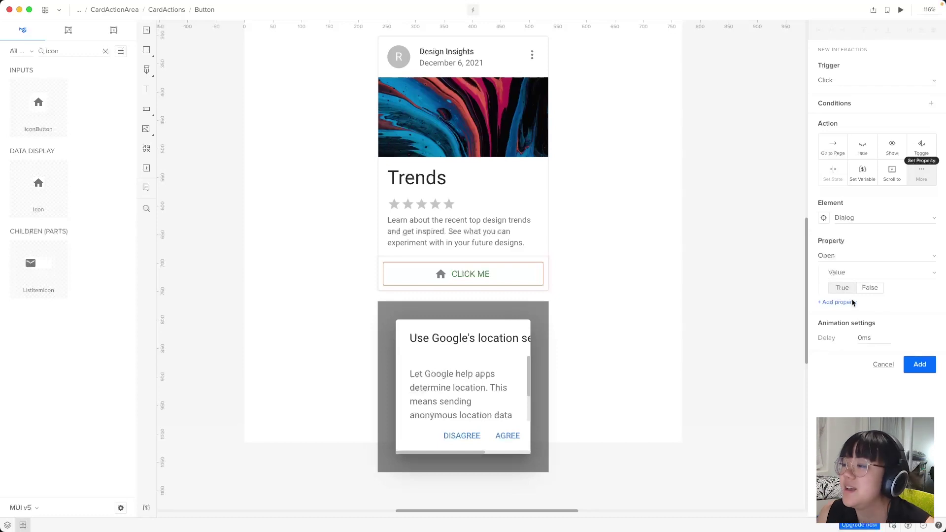
click(920, 364)
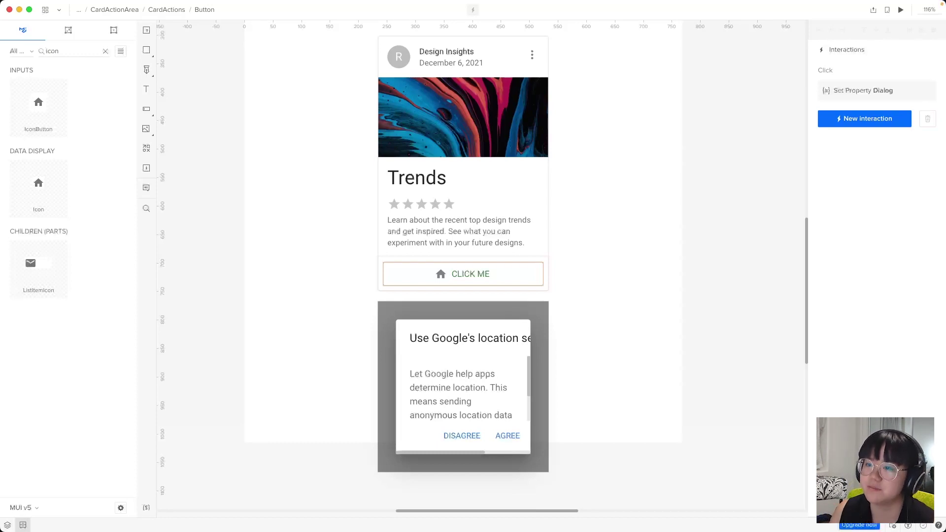
- Set the Dialog's Open to false and add a Backdrop click interaction setting Open to false
click(458, 377)
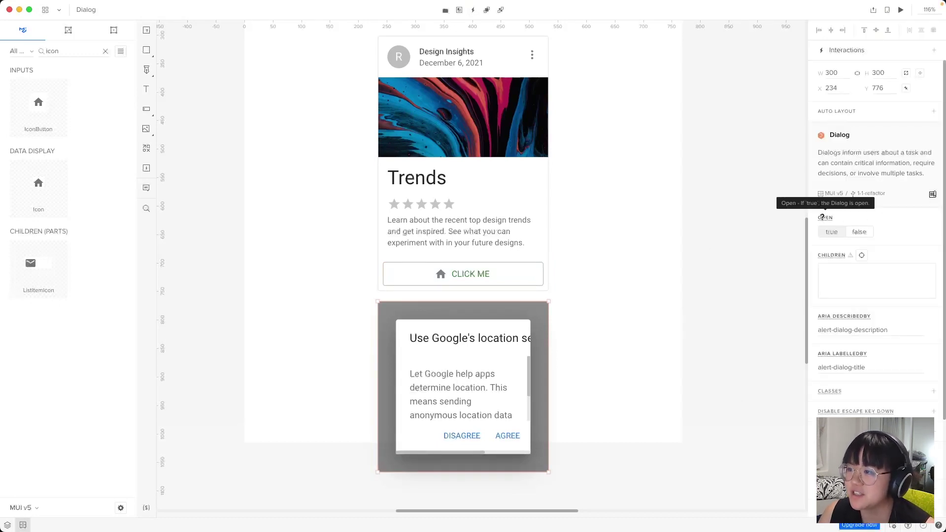
click(862, 232)
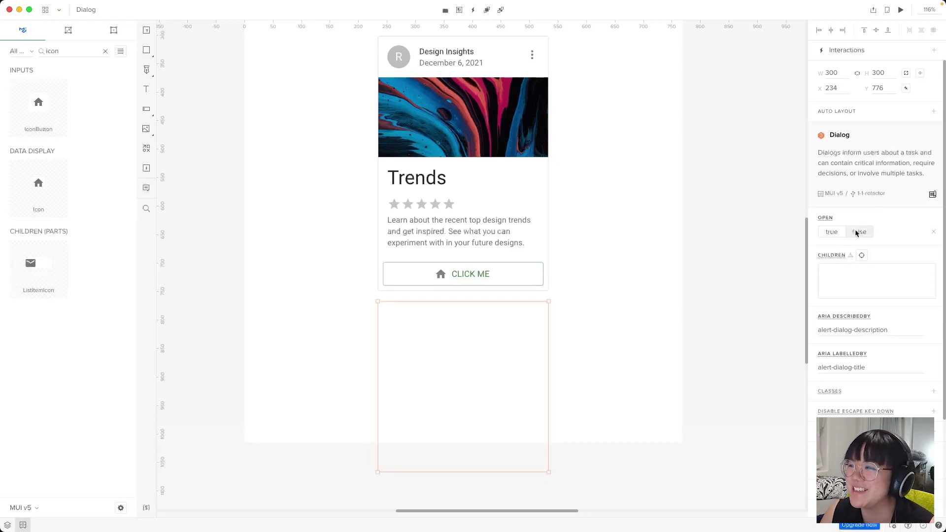
click(934, 51)
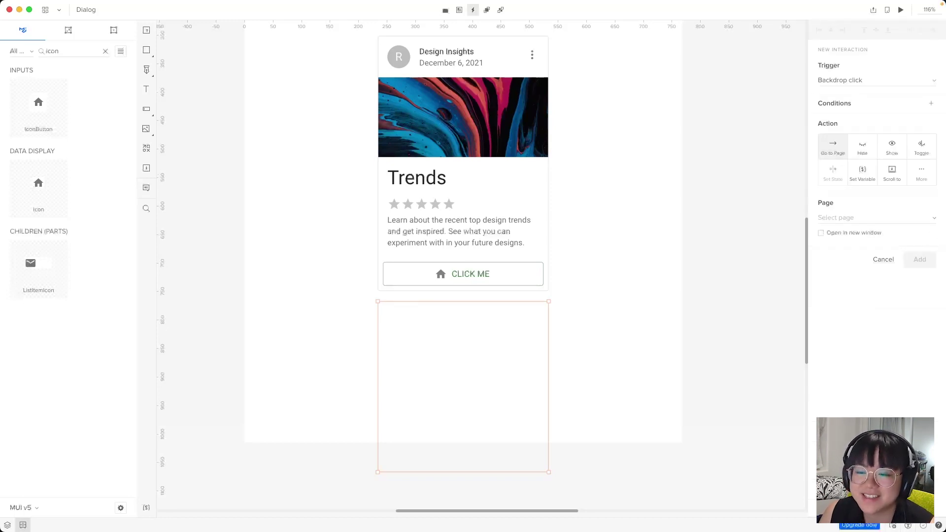
click(873, 81)
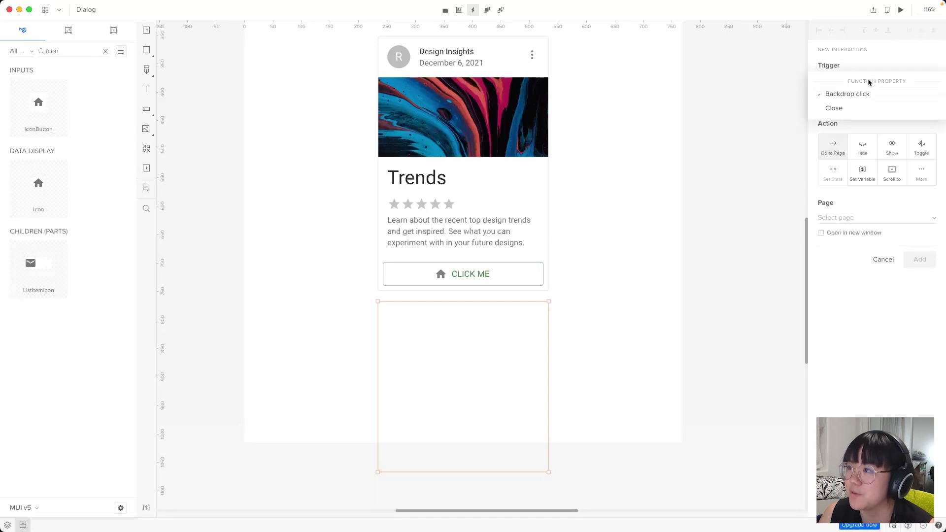
click(845, 94)
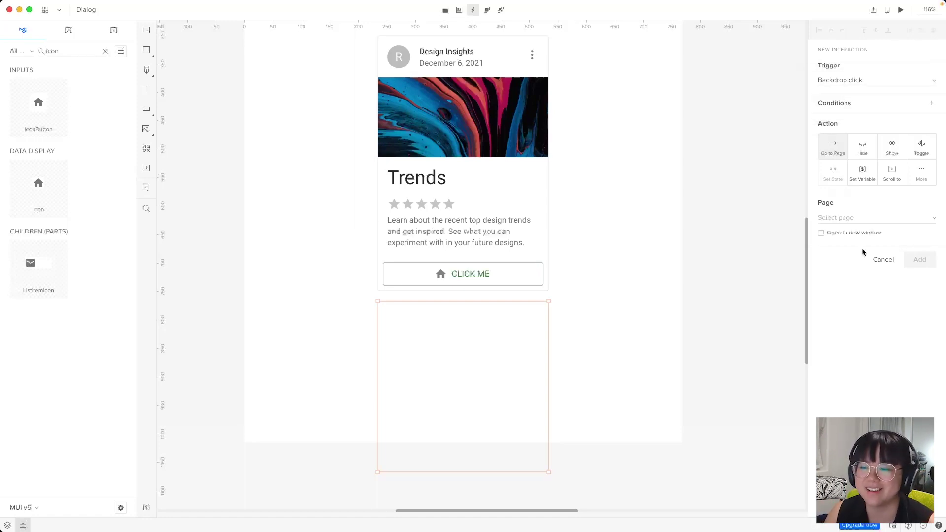
click(922, 178)
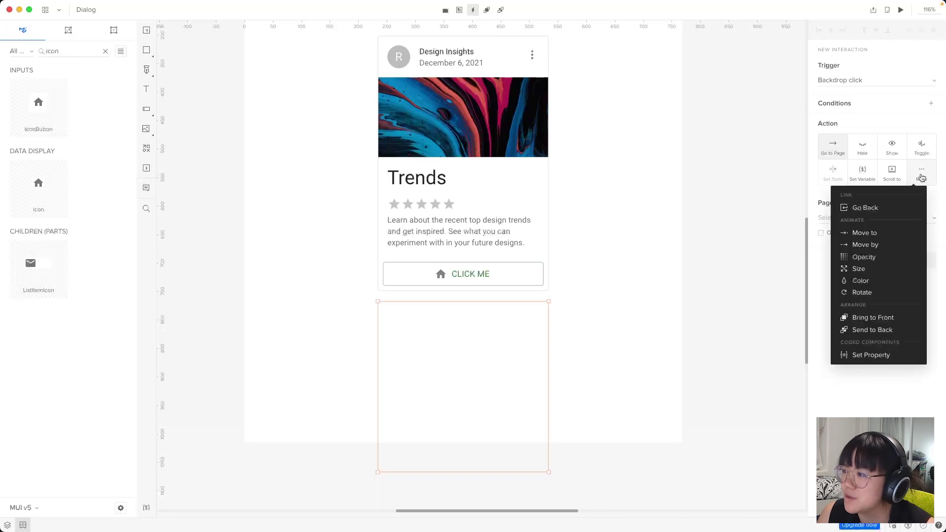
click(866, 355)
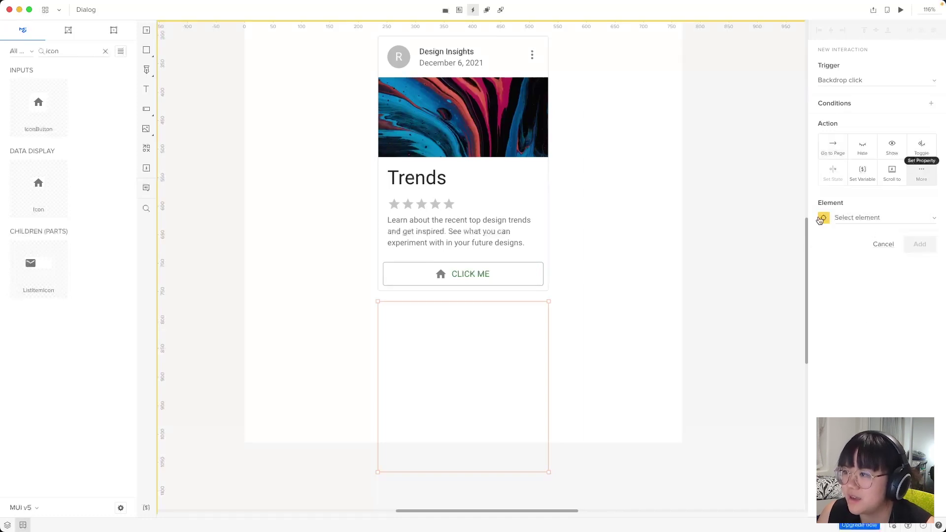
click(480, 372)
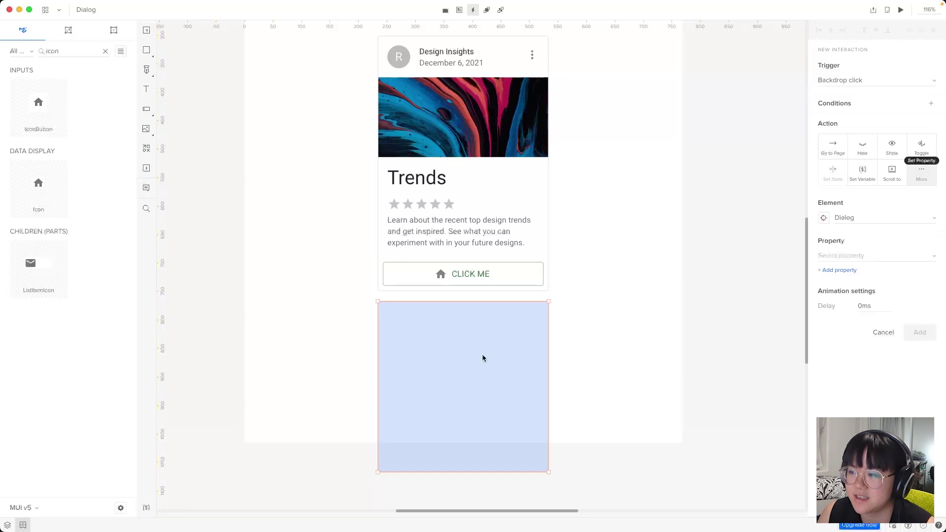
click(845, 260)
click(845, 259)
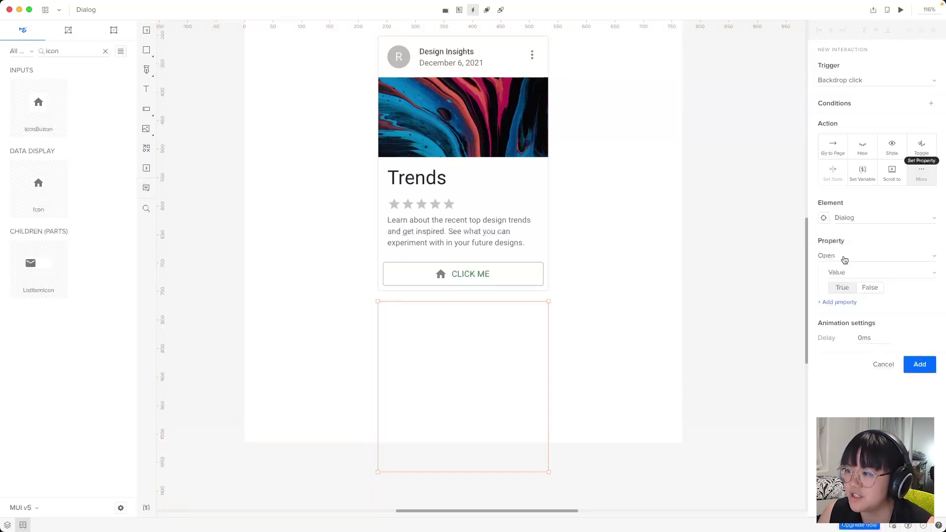
click(873, 290)
click(920, 364)
click(769, 237)
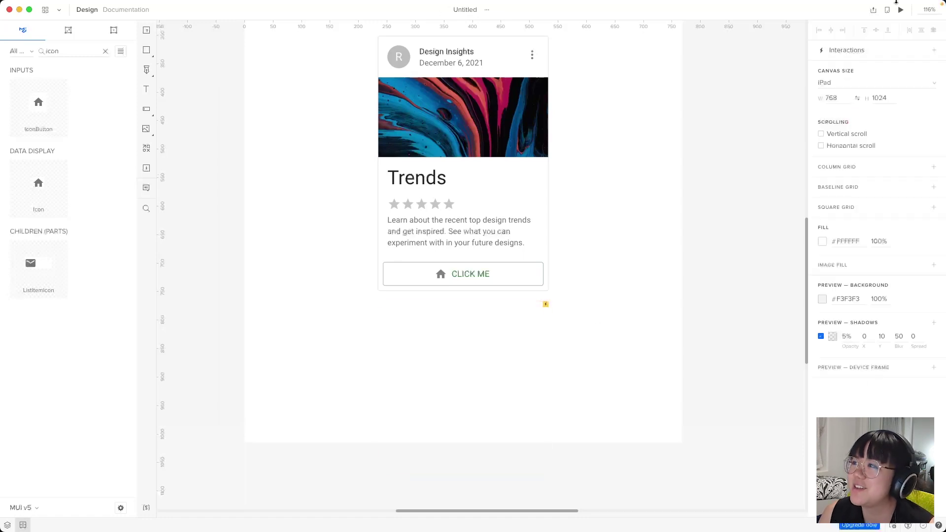
- Launch the preview and check that Click Me opens the dialog and a backdrop click closes it
click(900, 10)
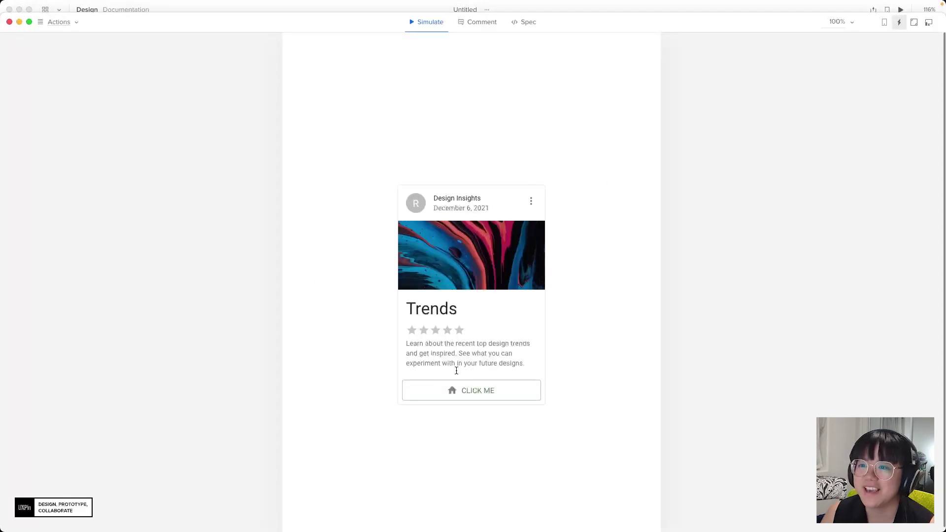
click(464, 397)
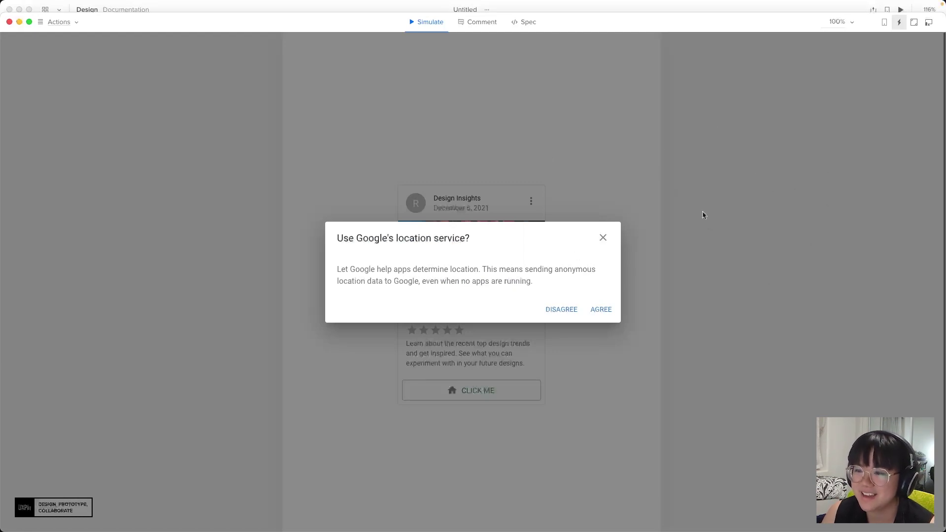
click(703, 195)
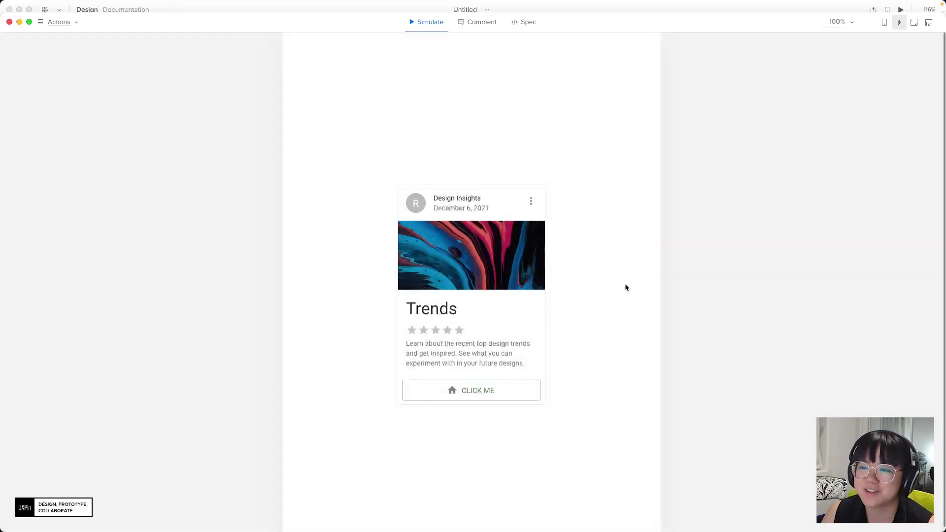
click(511, 395)
click(763, 260)
click(528, 393)
click(747, 297)
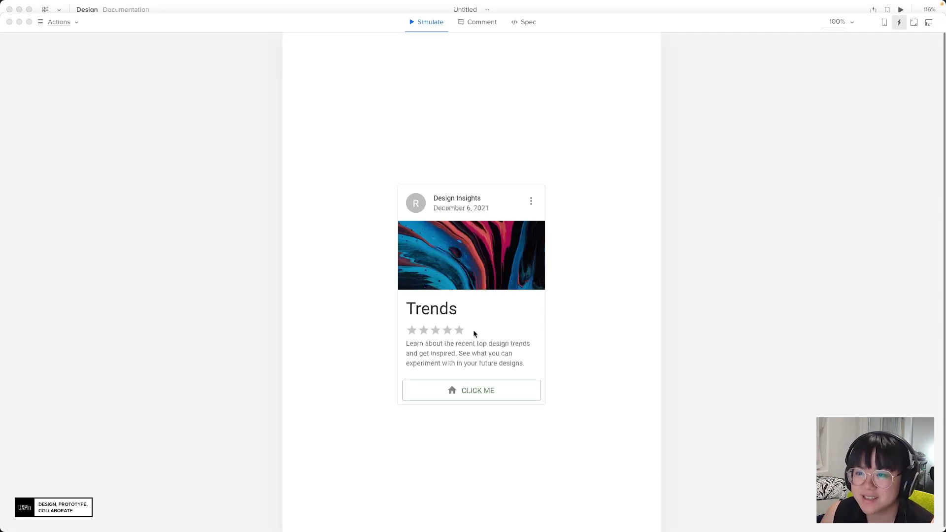
- Click the card's rating stars, rating three stars and then two
click(411, 331)
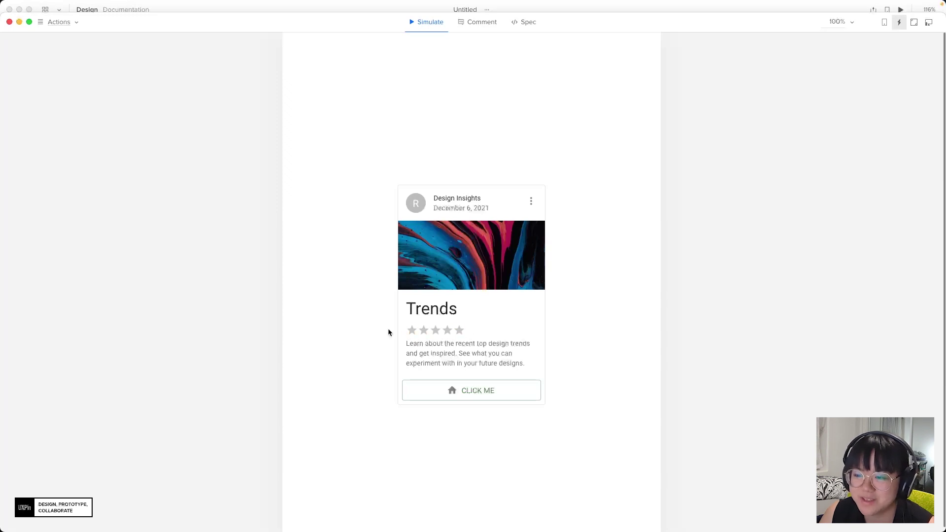
click(436, 331)
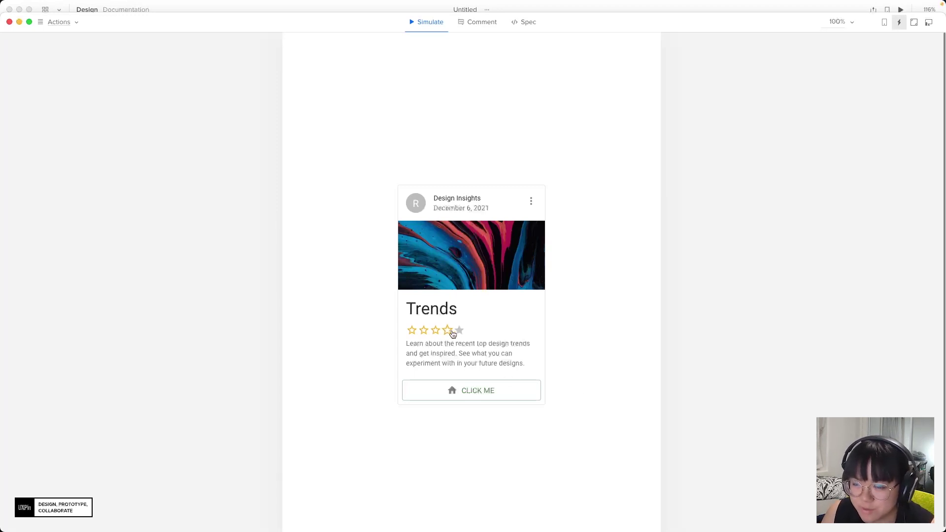
click(425, 330)
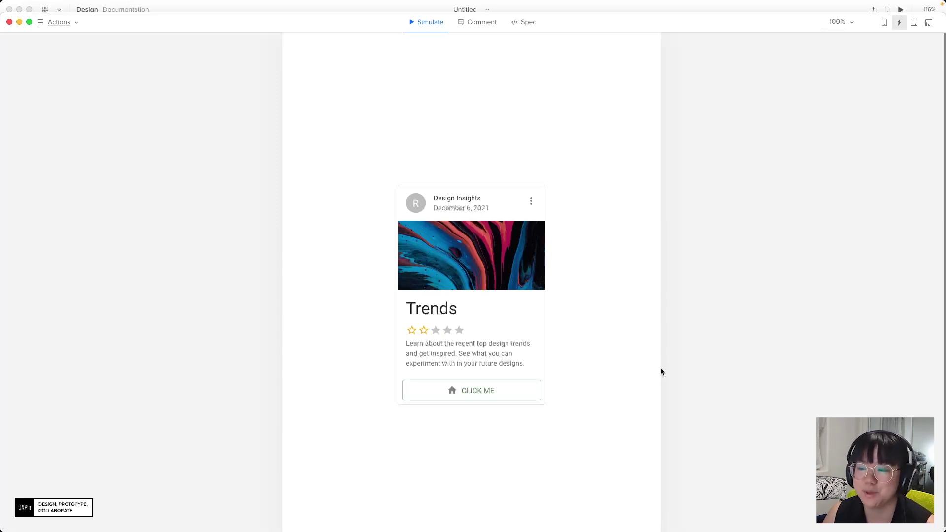
- Close the preview and set the star Rating's Value property to 3
click(9, 22)
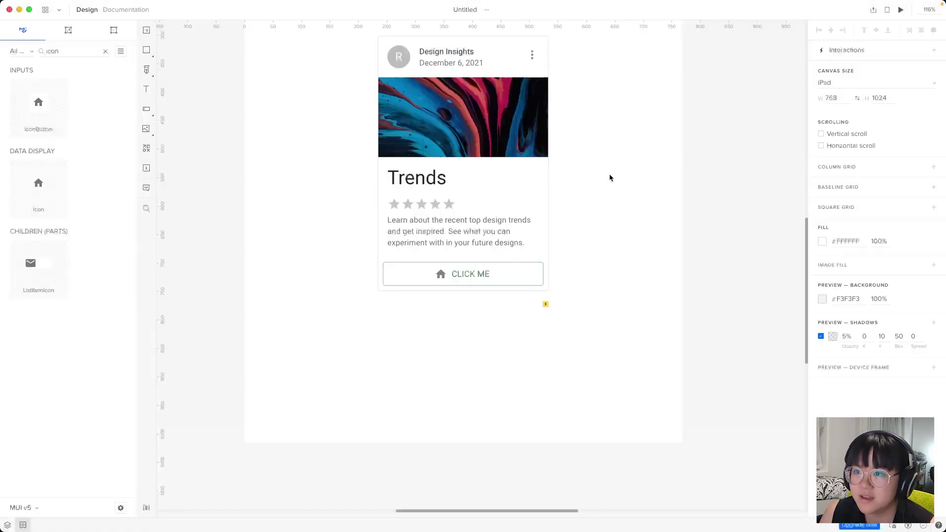
click(439, 207)
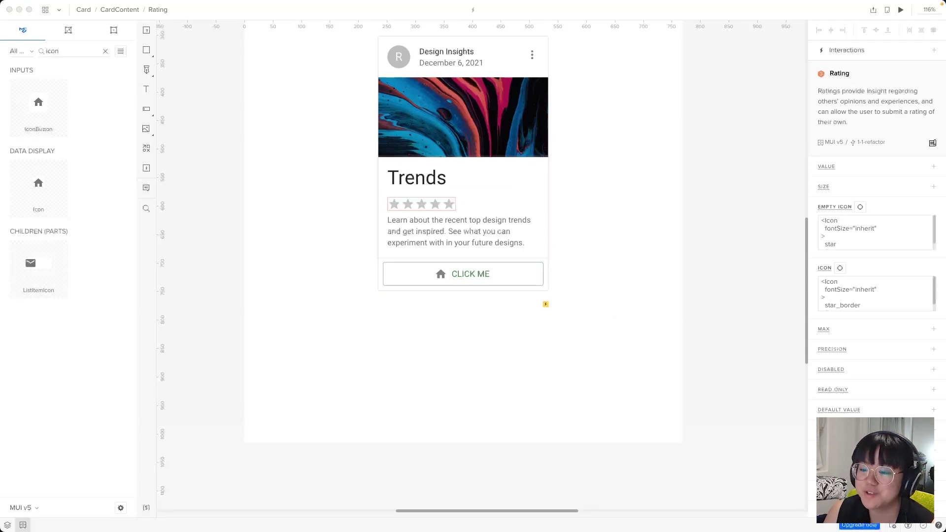
scroll(899, 335, down, 3)
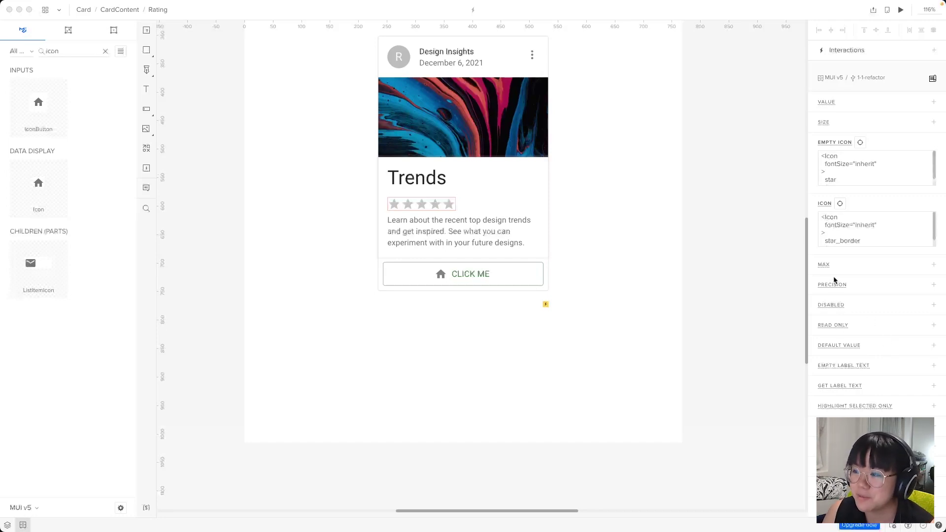
mouse_move(838, 285)
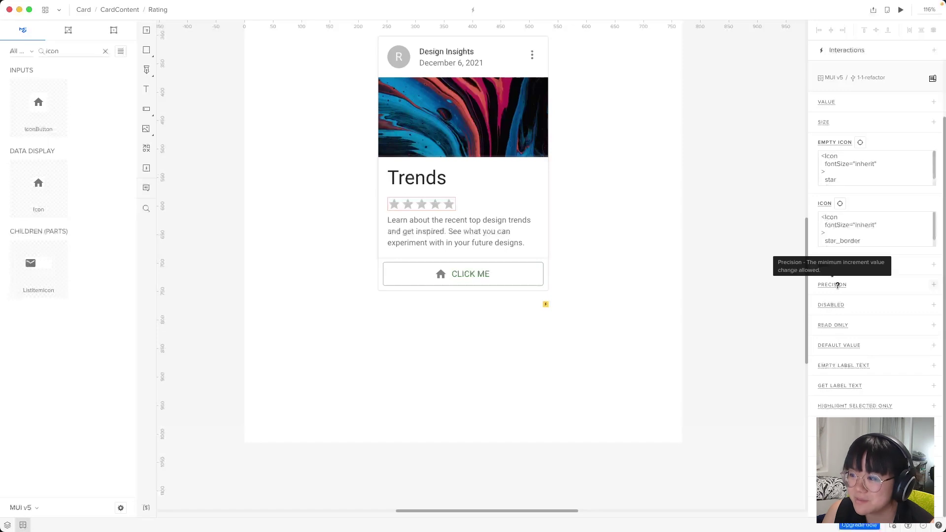
click(933, 81)
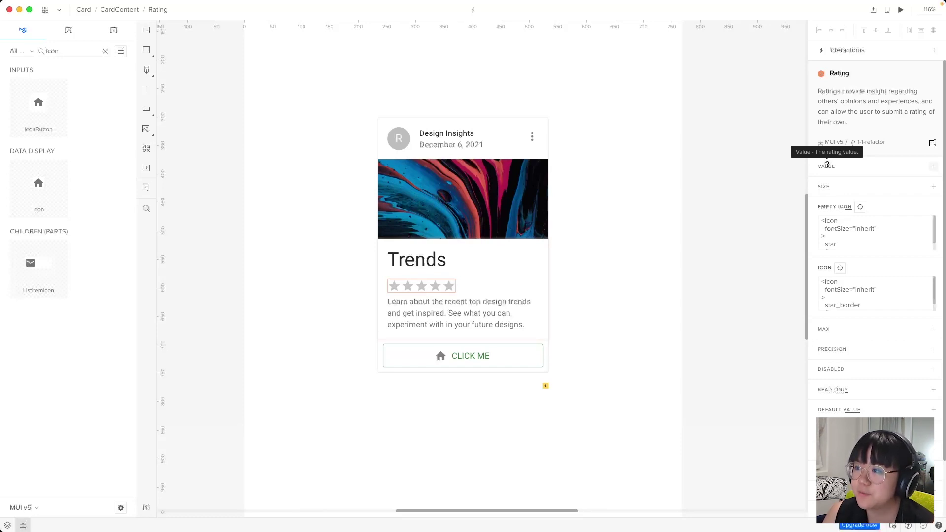
click(827, 165)
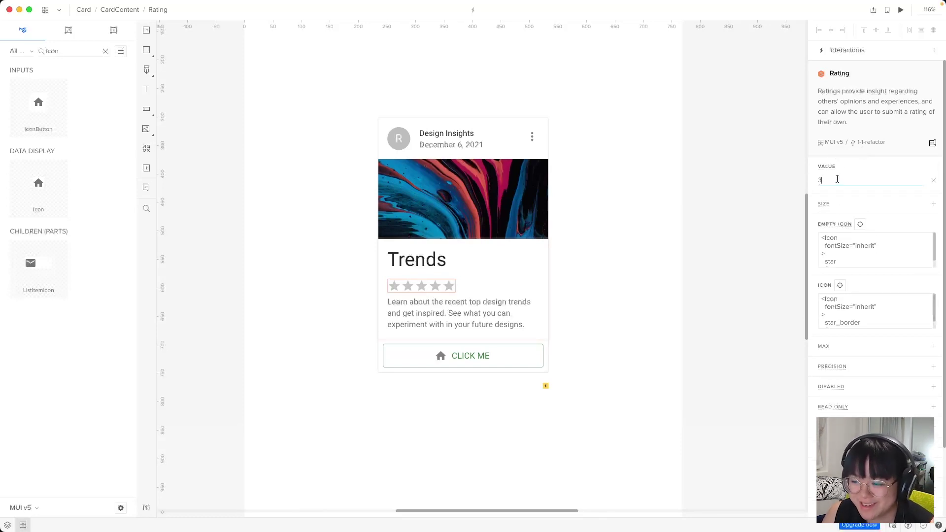
click(640, 231)
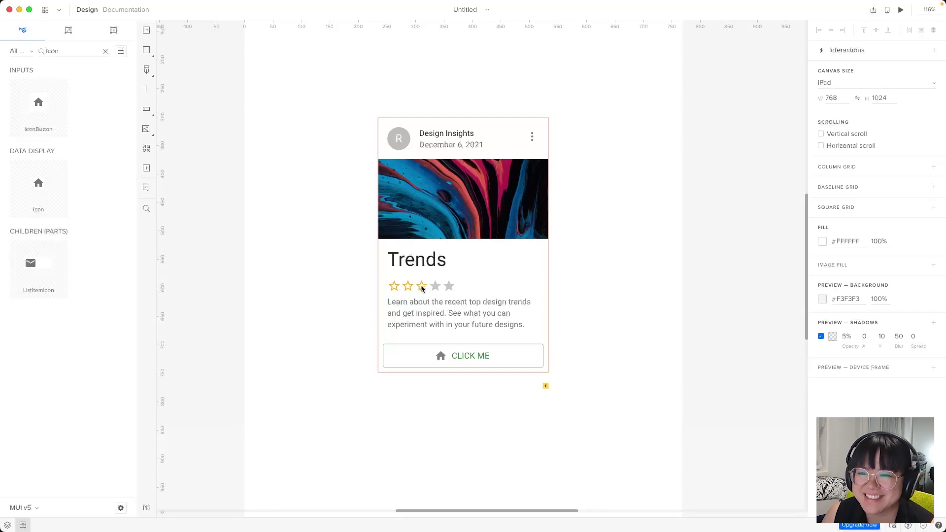
- Create a new interaction on the star Rating with its trigger set to Value
click(422, 287)
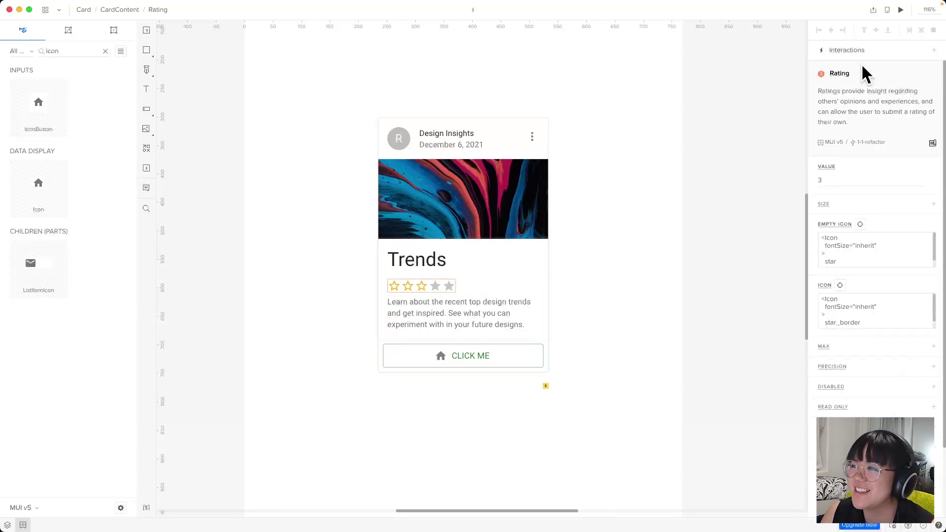
click(854, 50)
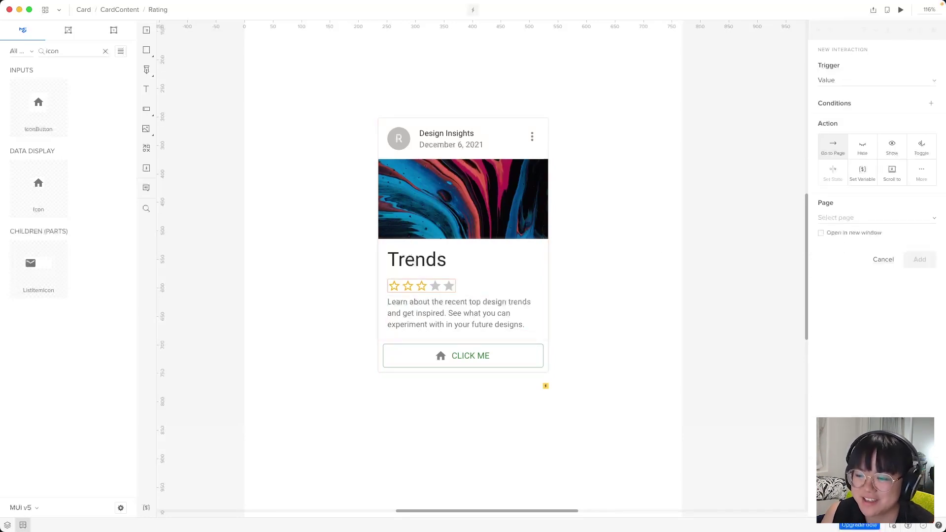
click(854, 81)
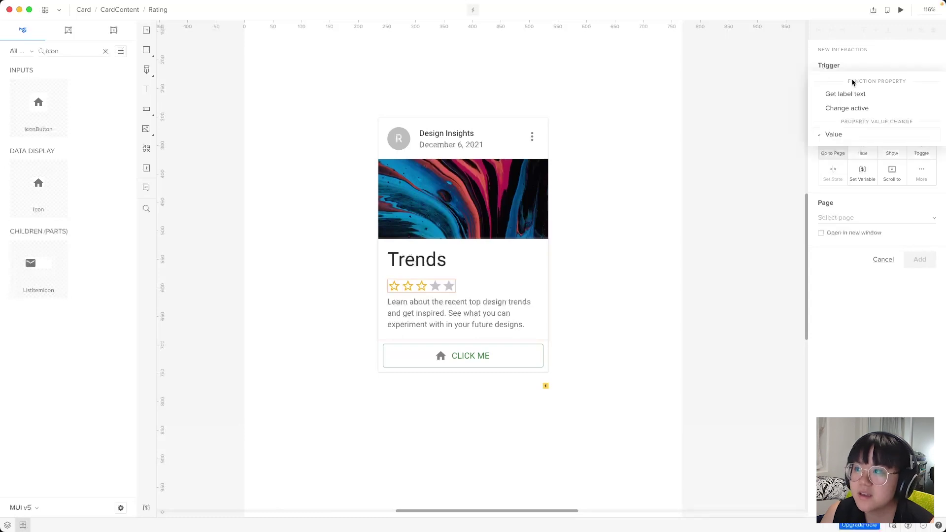
click(837, 140)
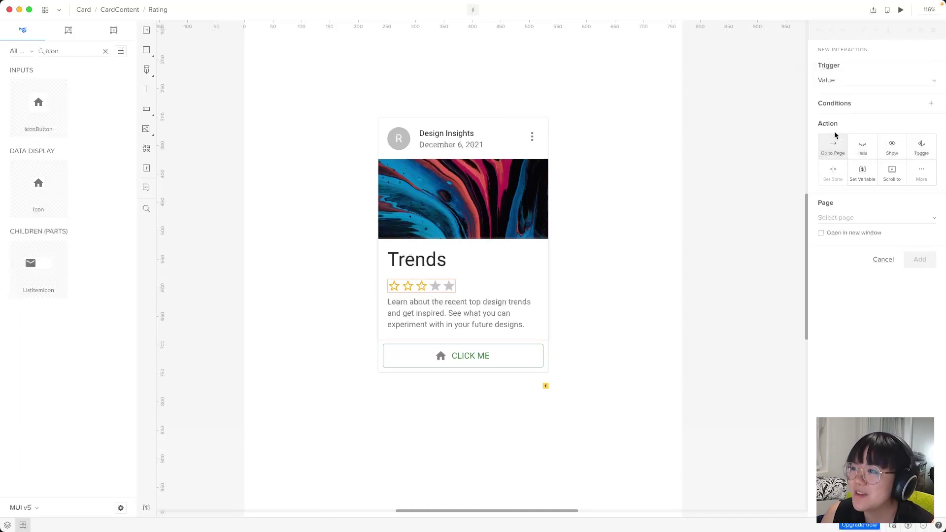
- Add a condition that the Rating's Value property equals 5
click(845, 108)
click(830, 127)
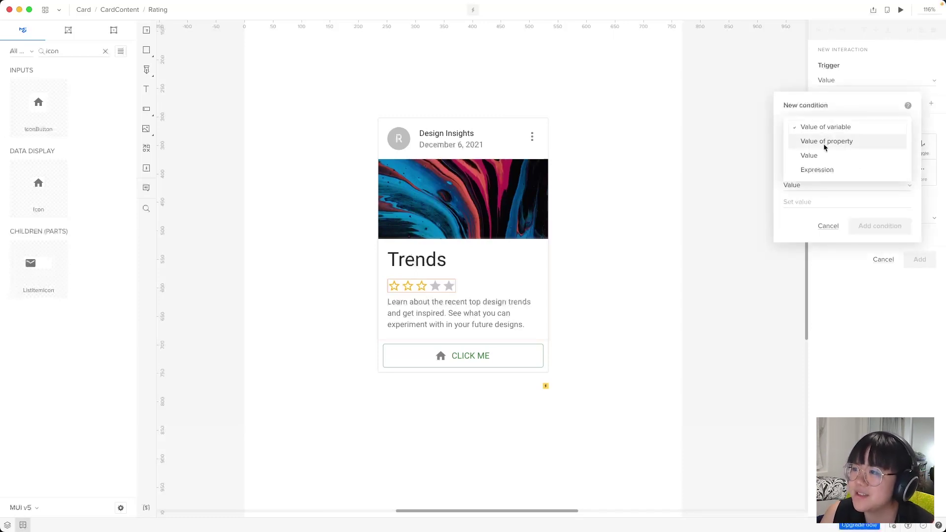
click(823, 144)
click(909, 141)
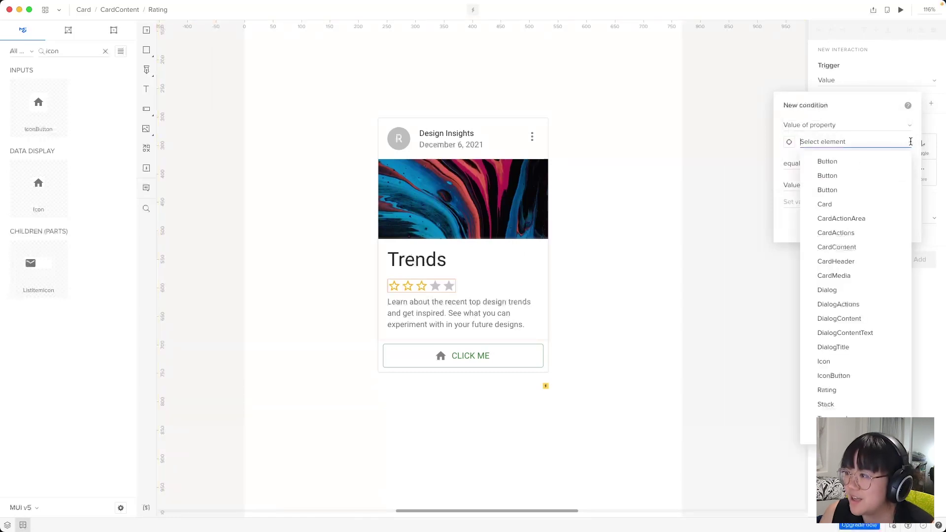
click(857, 389)
click(829, 156)
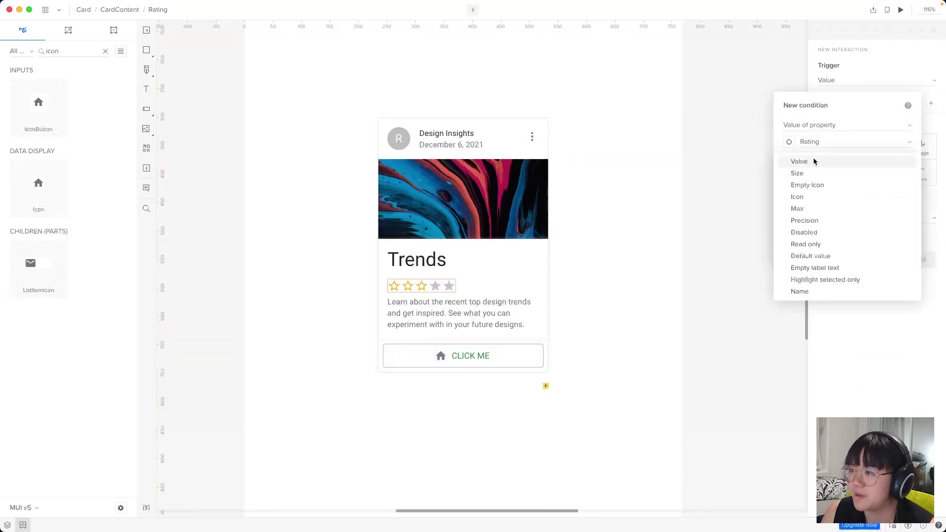
click(809, 162)
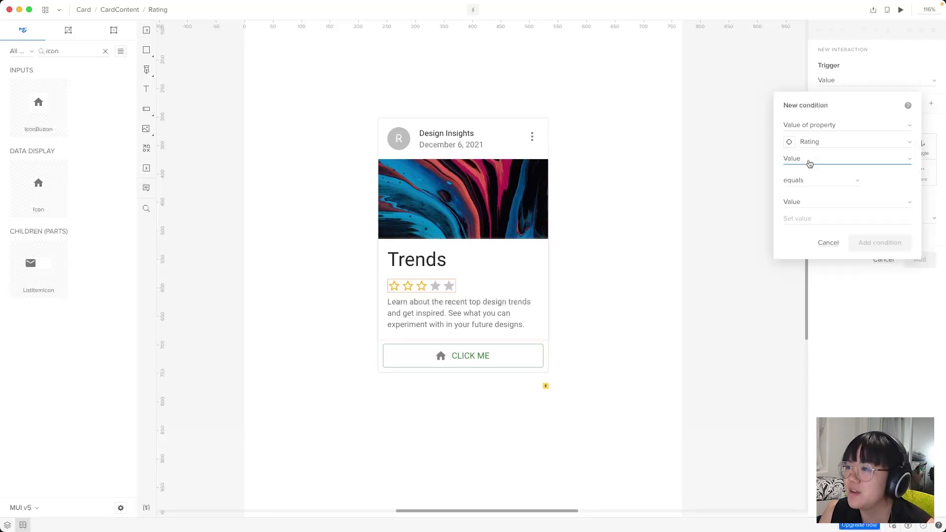
click(798, 221)
click(801, 203)
click(809, 234)
click(802, 219)
text(5)
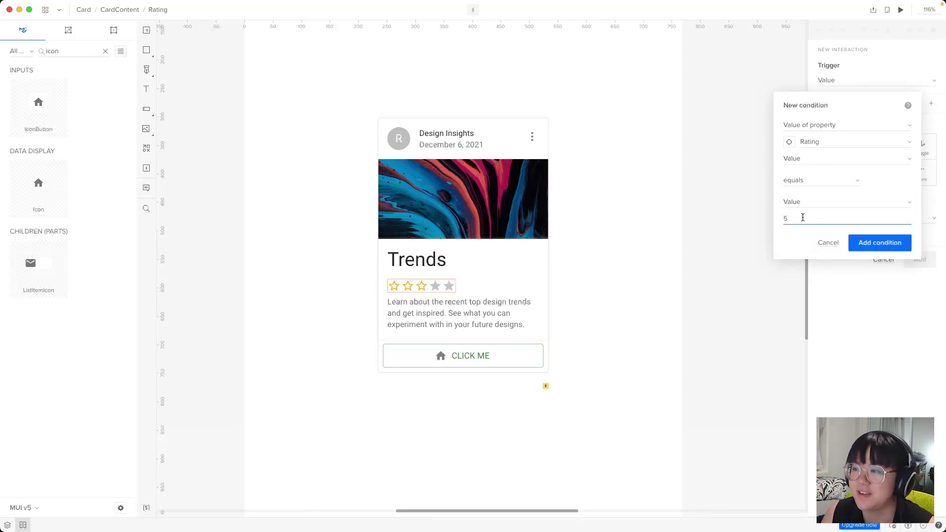
click(880, 243)
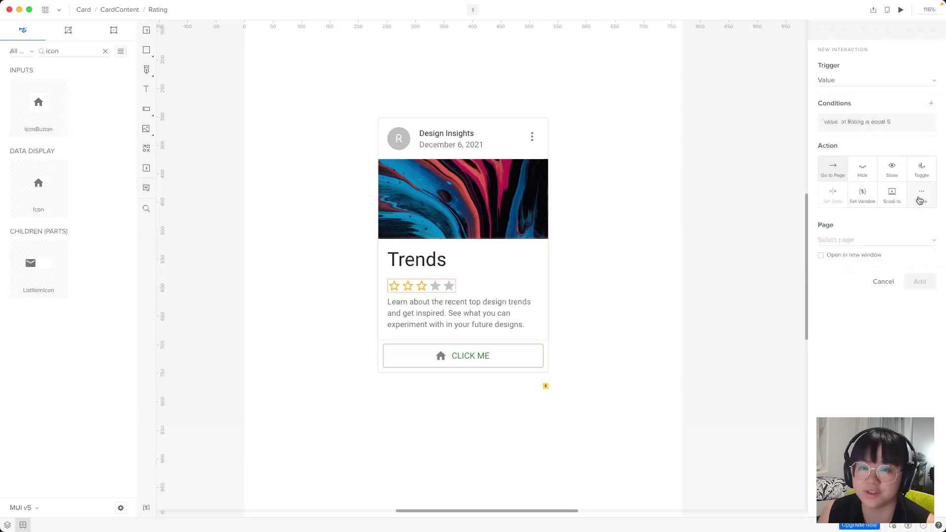
- Make the action set the Dialog's Open property to true and save the interaction
click(921, 198)
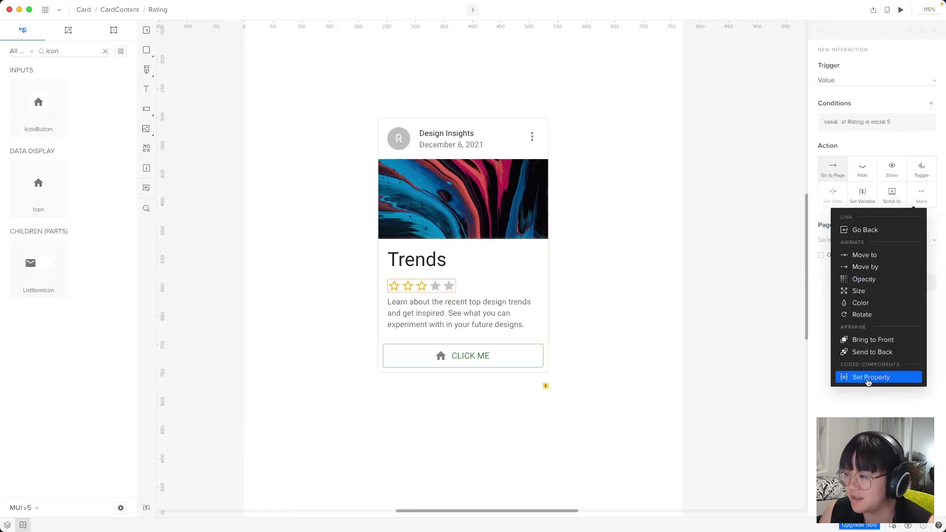
click(867, 378)
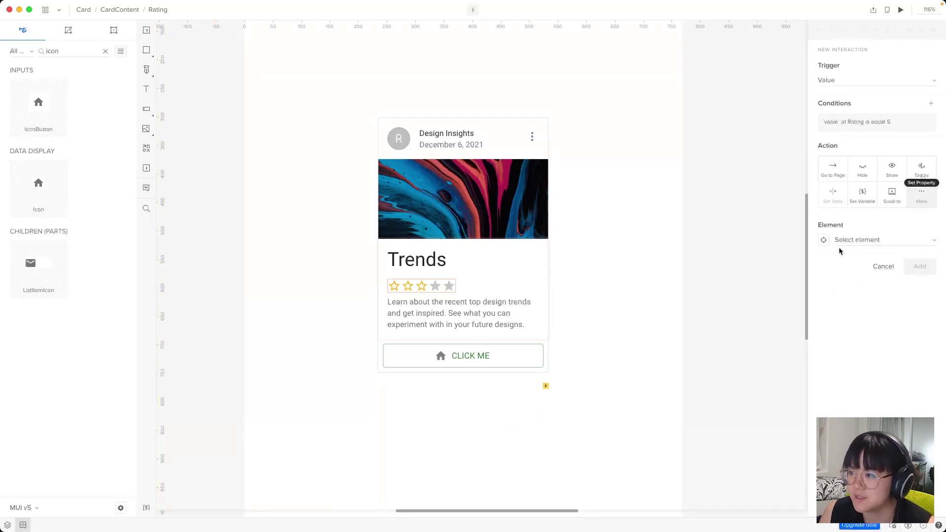
click(823, 240)
click(471, 468)
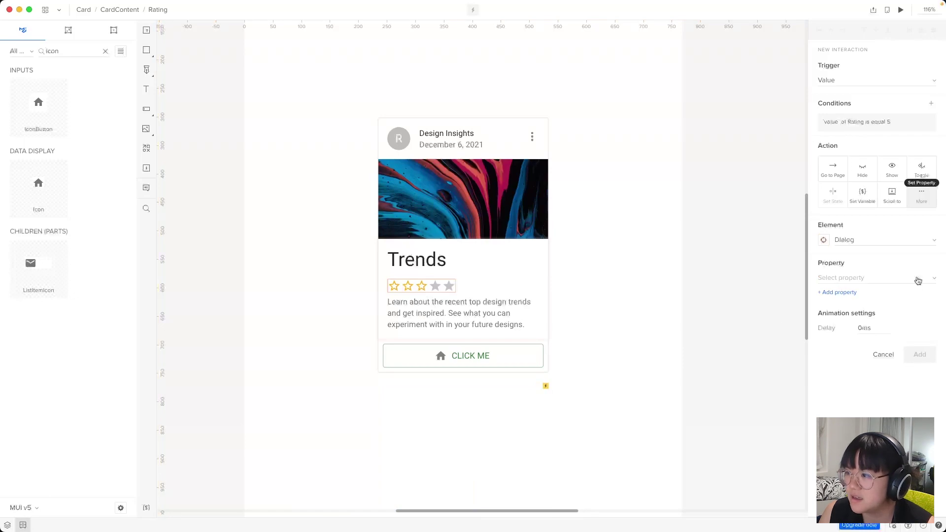
click(918, 279)
click(854, 279)
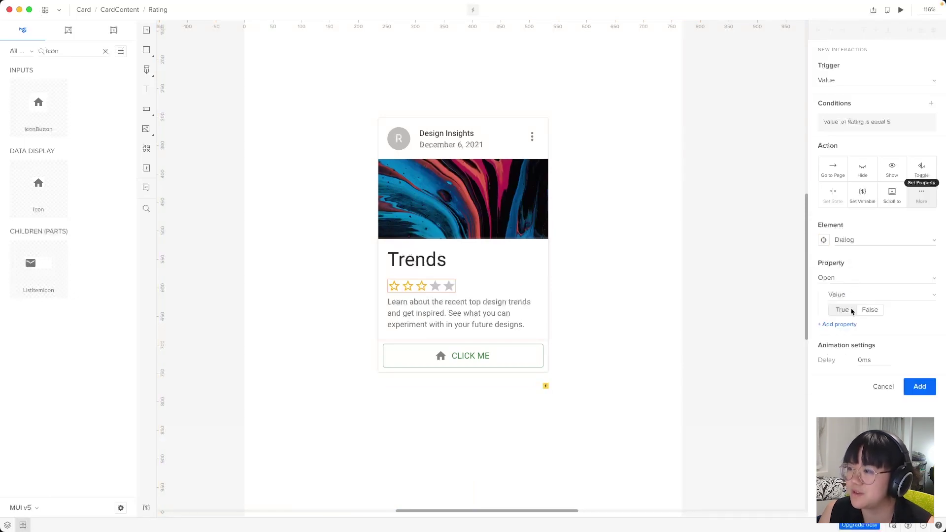
click(919, 386)
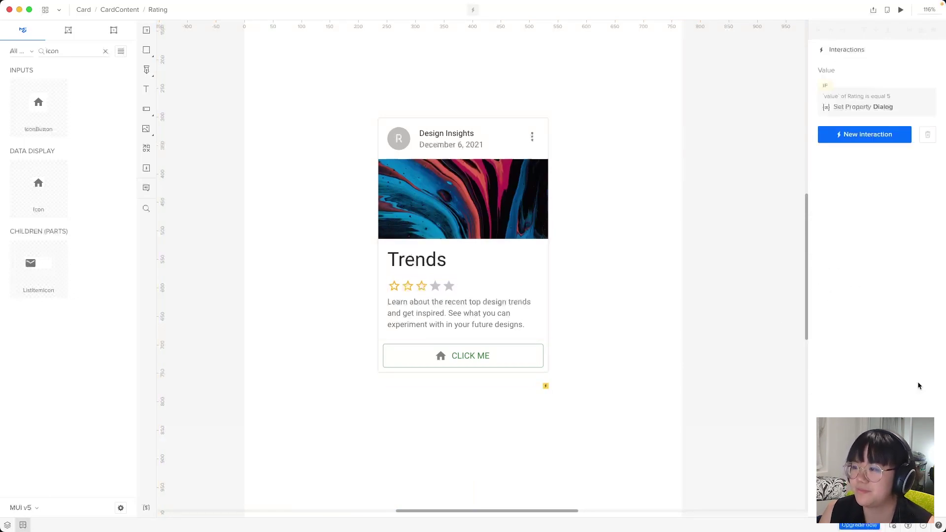
click(632, 312)
scroll(644, 353, down, 1)
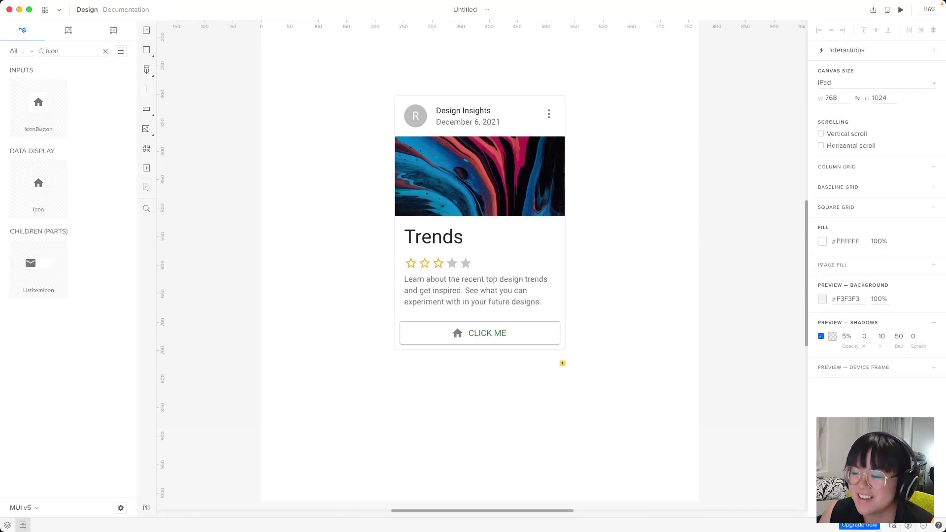
- Preview the prototype and rate five stars to make the location-service dialog appear
click(900, 9)
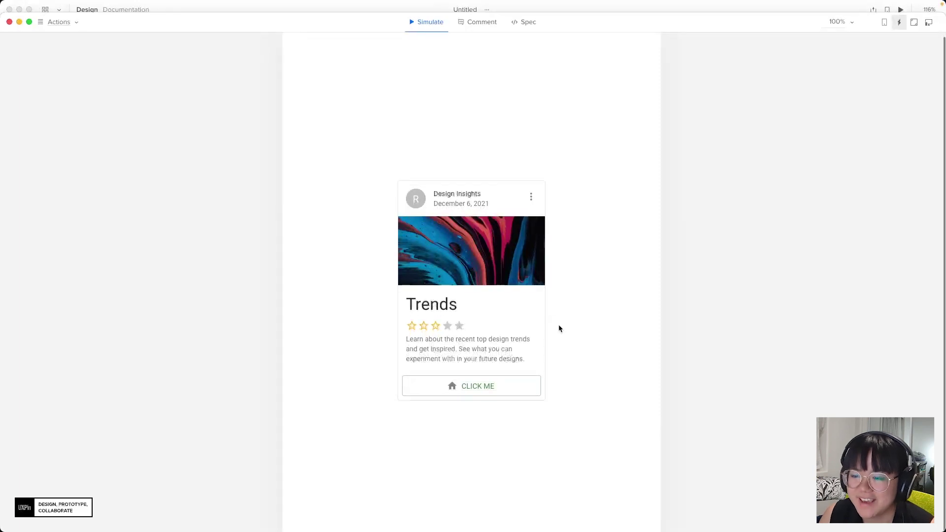
click(425, 328)
click(414, 329)
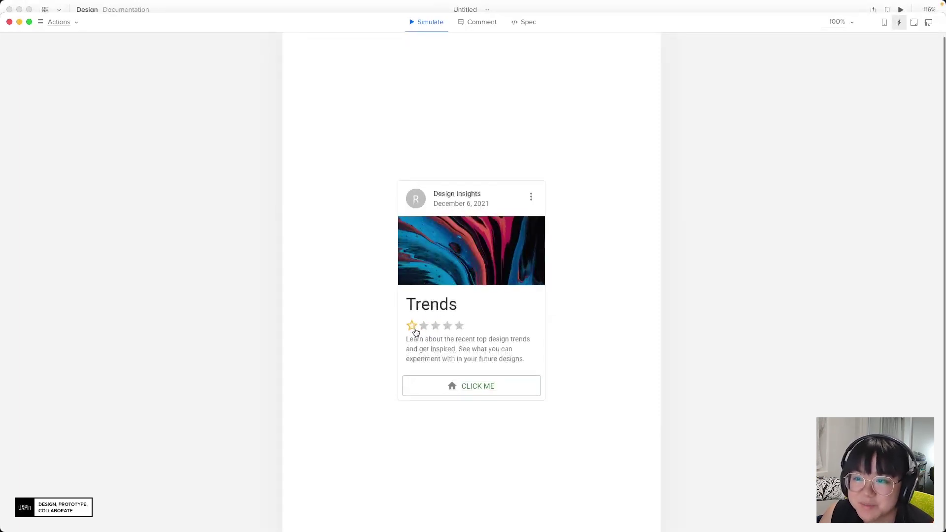
click(459, 328)
click(461, 328)
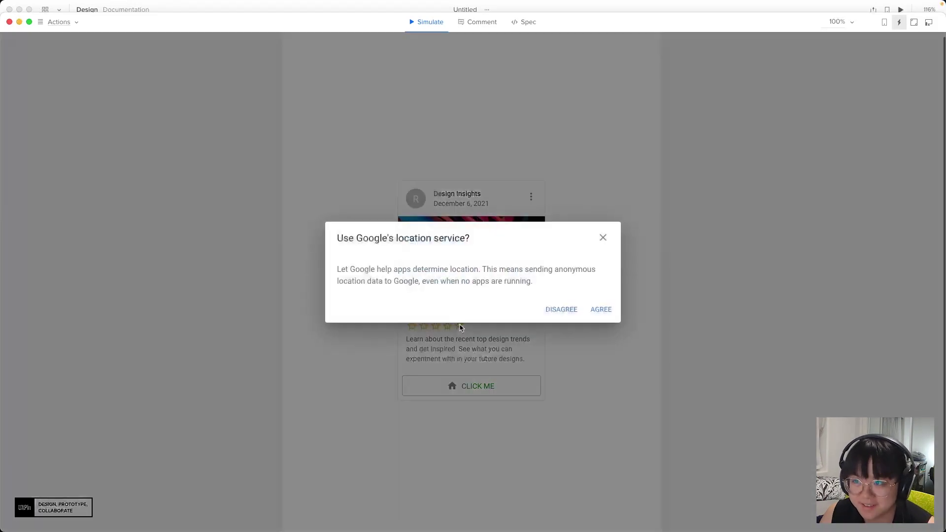